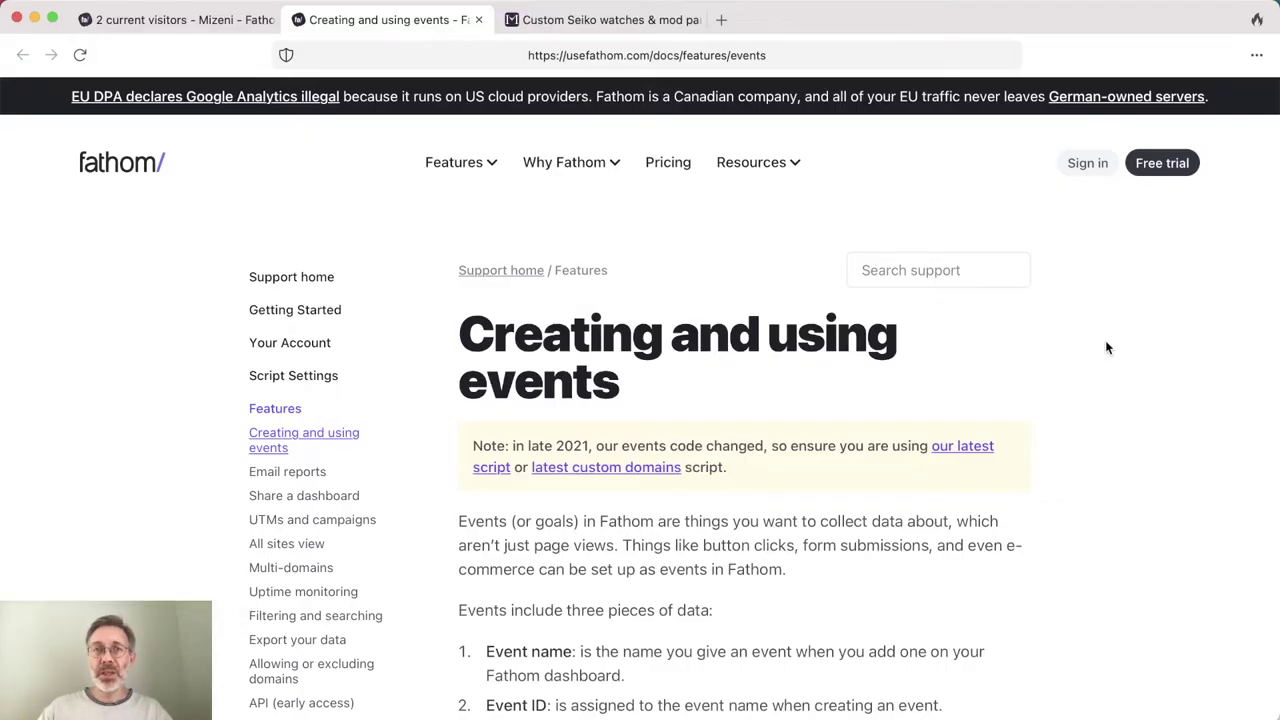
# Open event management for the Mizeni site from the Events section of its Fathom dashboard.
pyautogui.click(640, 18)
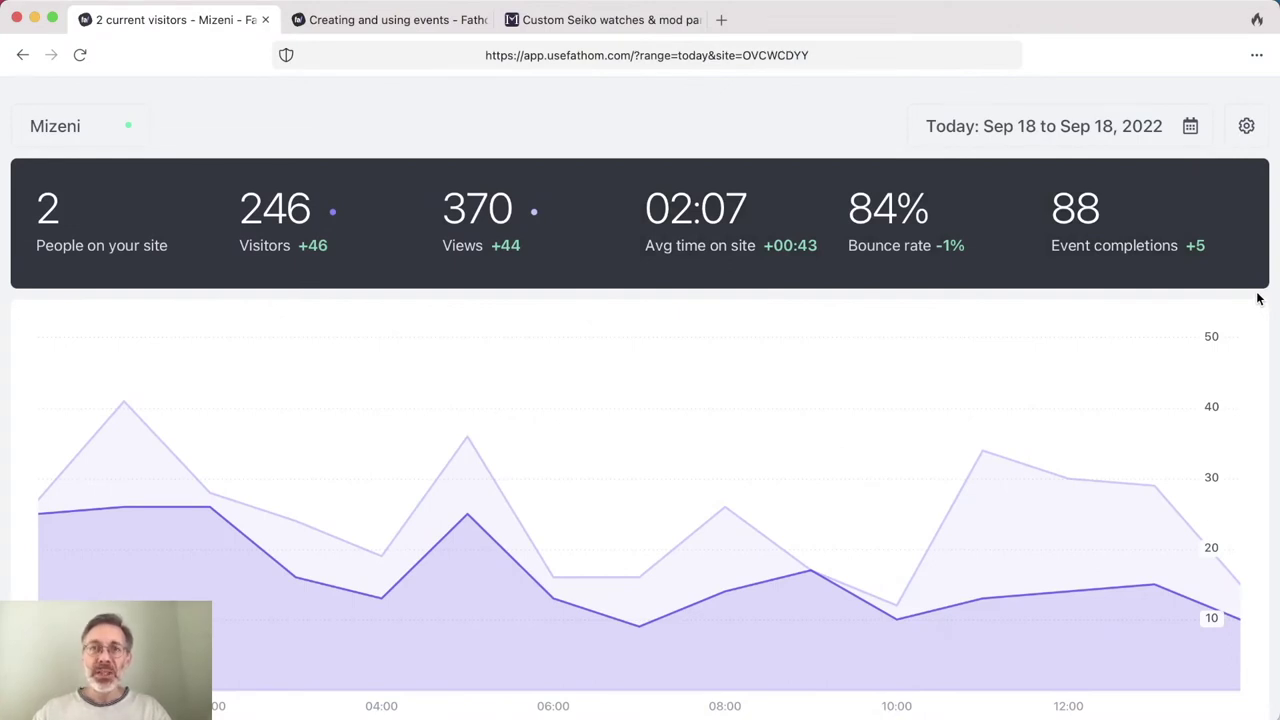
pyautogui.scroll(-10, 1258, 298)
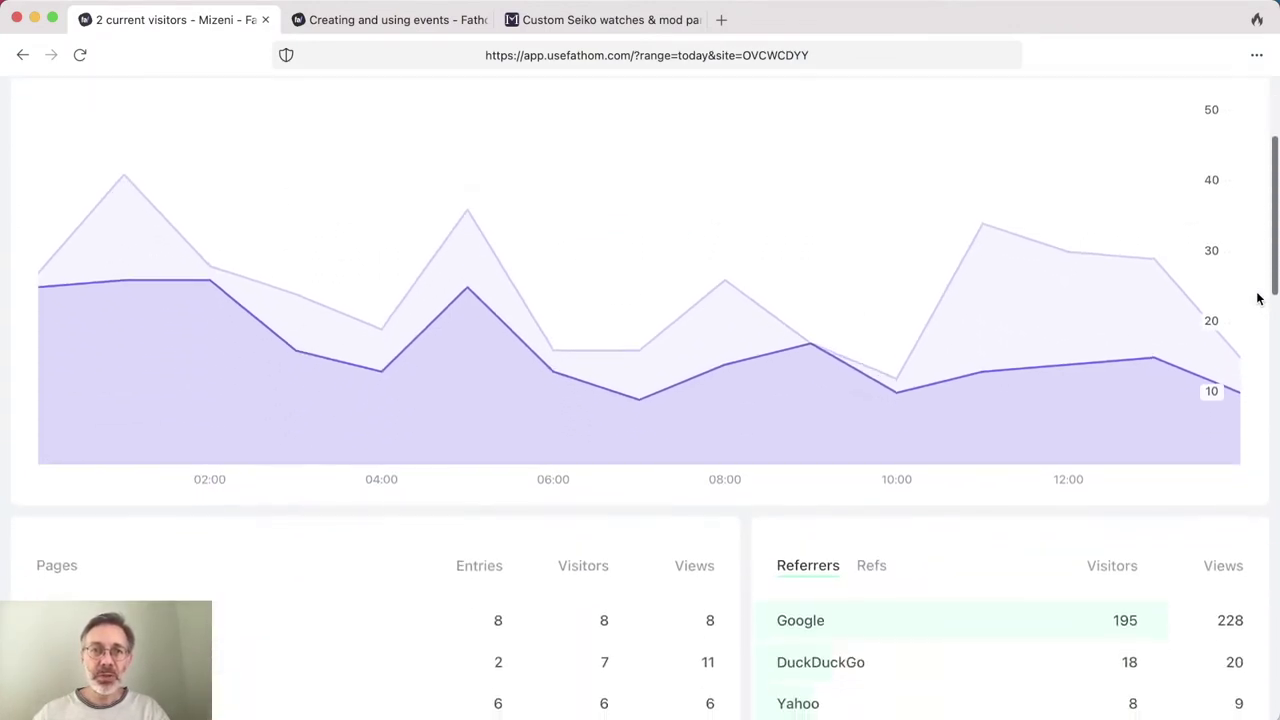
pyautogui.scroll(-7, 1258, 298)
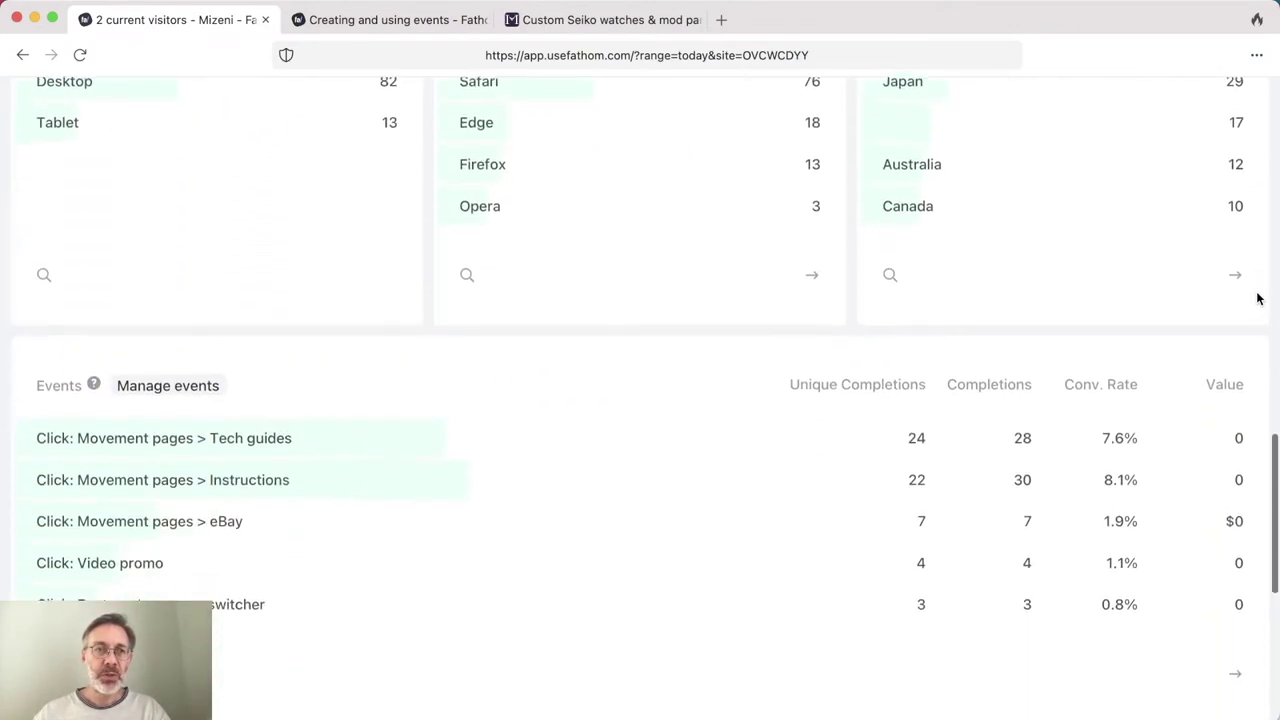
pyautogui.scroll(-1, 1258, 298)
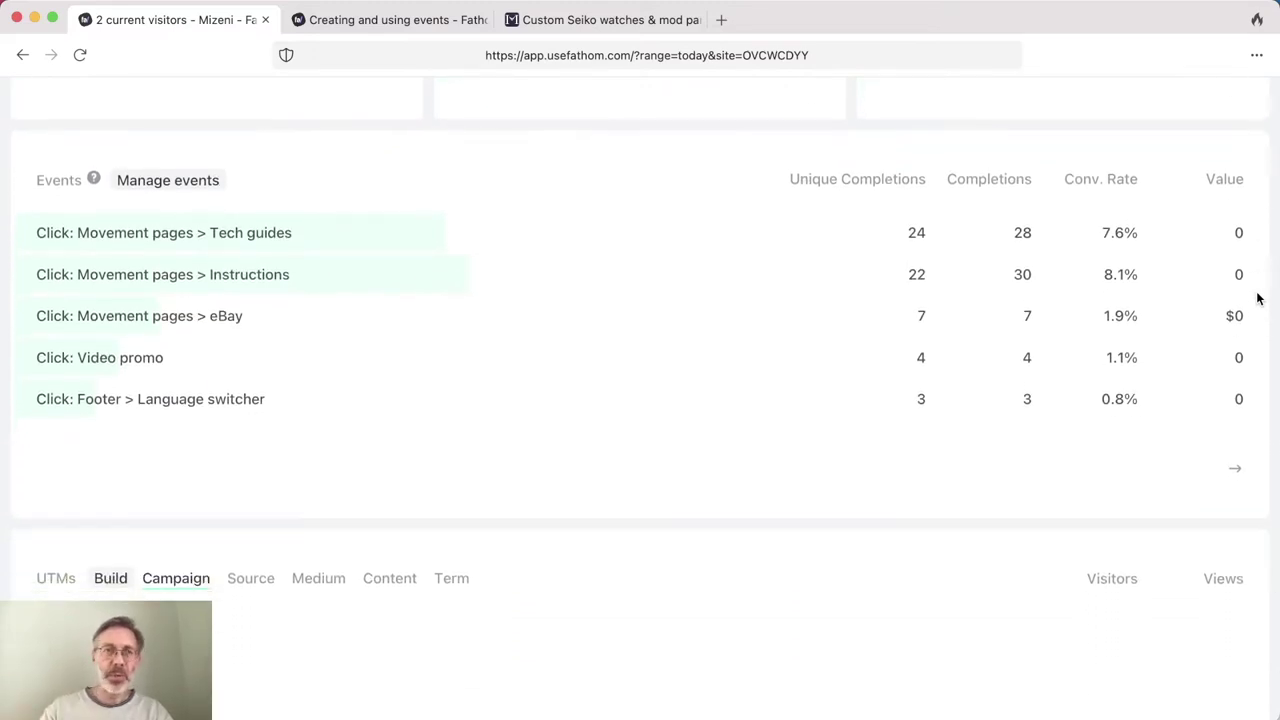
pyautogui.click(178, 183)
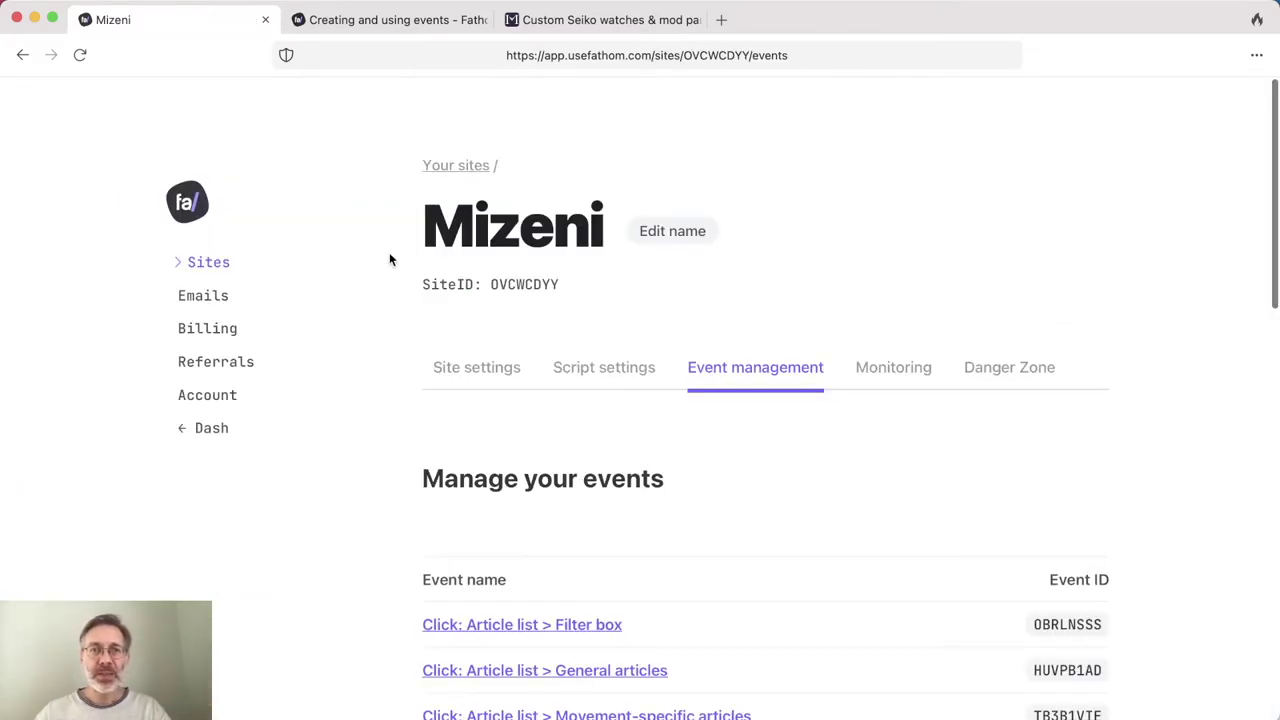
# Create an event named "Click: Directory > External link" for the Mizeni site, choosing its currency option.
pyautogui.scroll(-15, 395, 346)
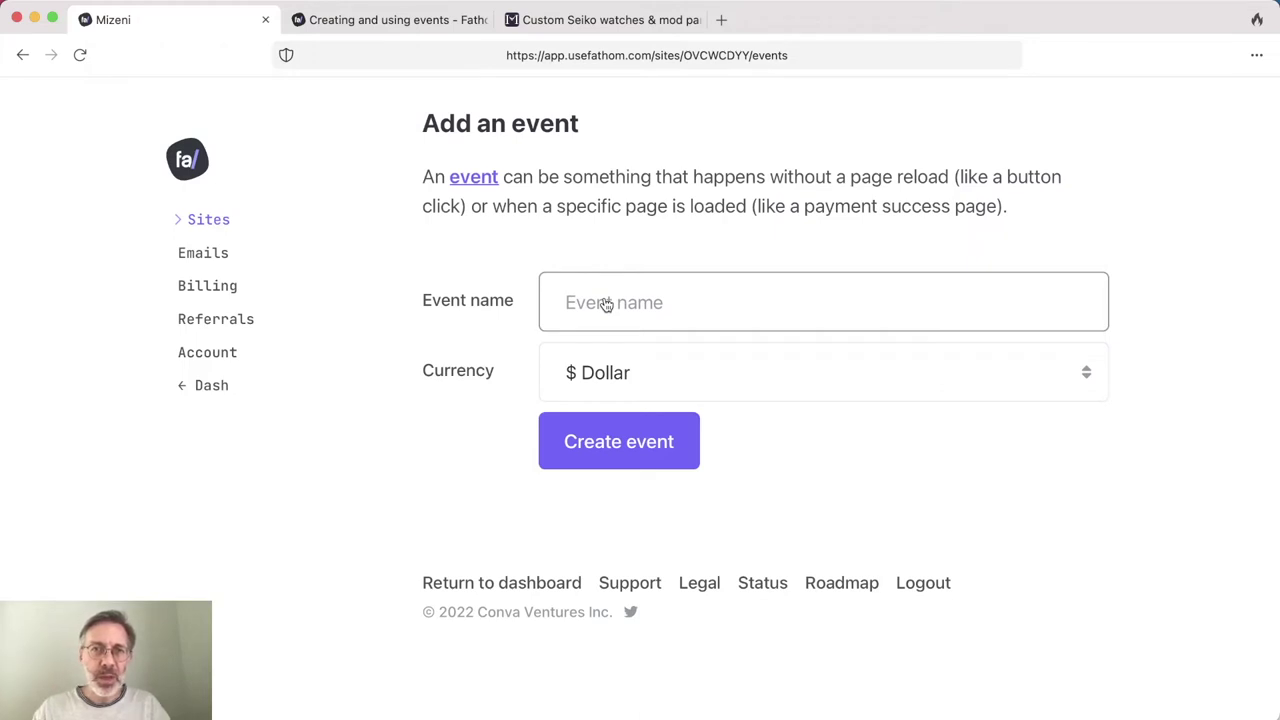
pyautogui.scroll(10, 605, 304)
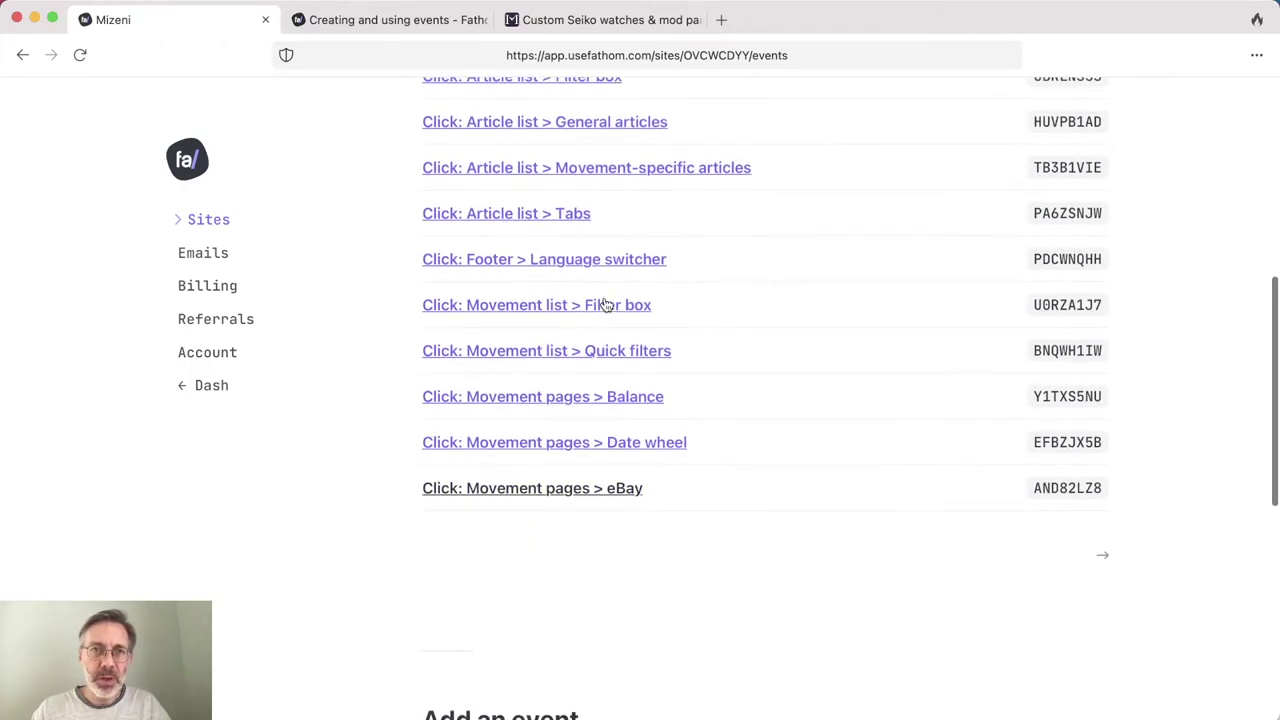
pyautogui.scroll(3, 789, 315)
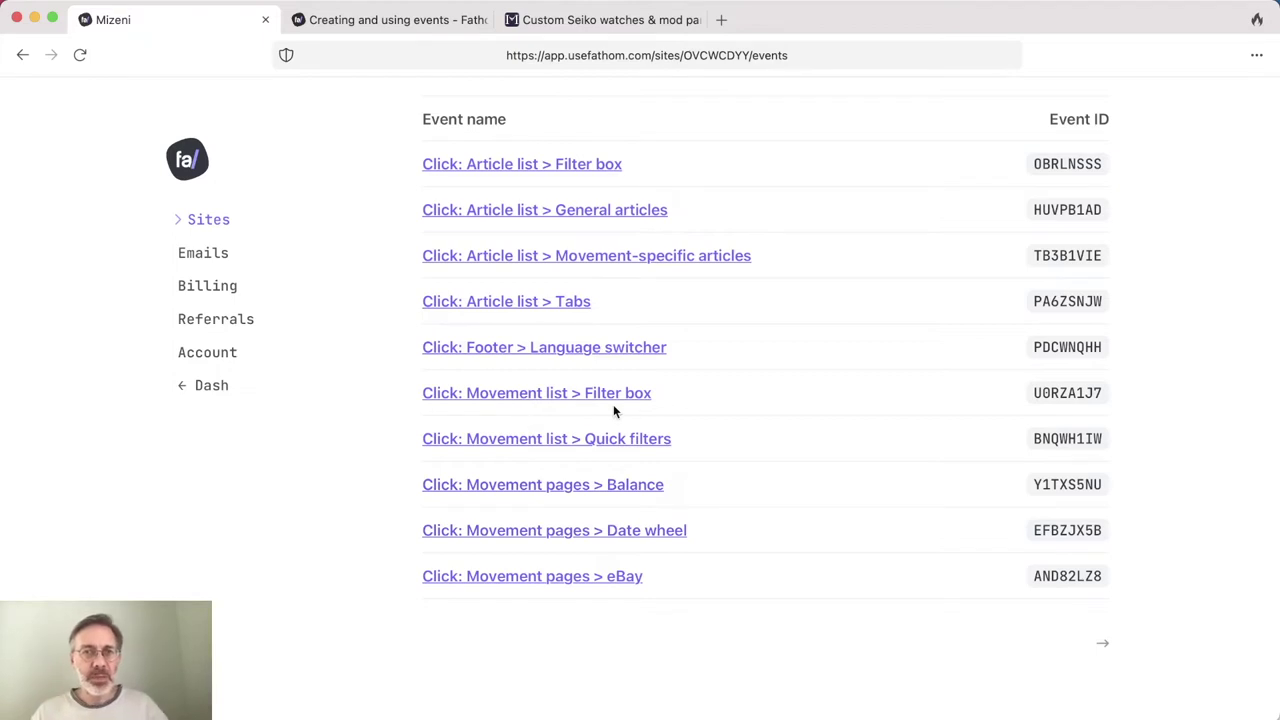
pyautogui.scroll(-5, 727, 394)
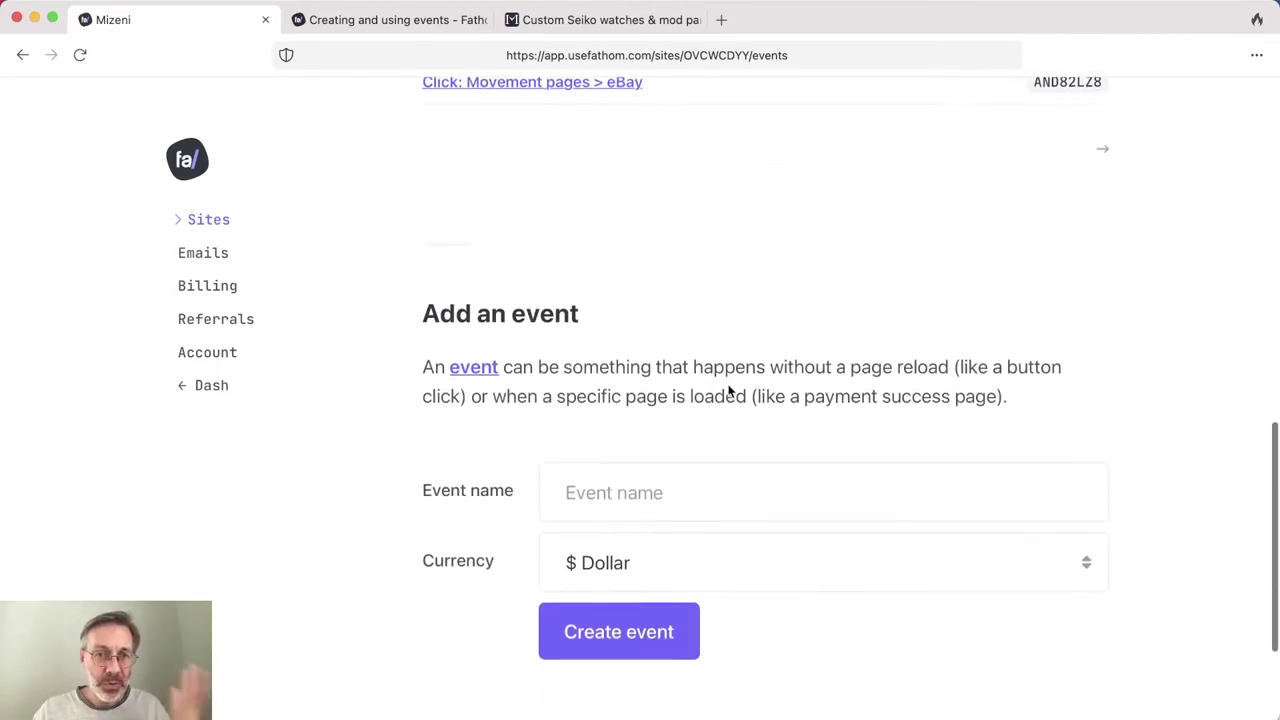
pyautogui.scroll(-1, 728, 392)
pyautogui.click(684, 400)
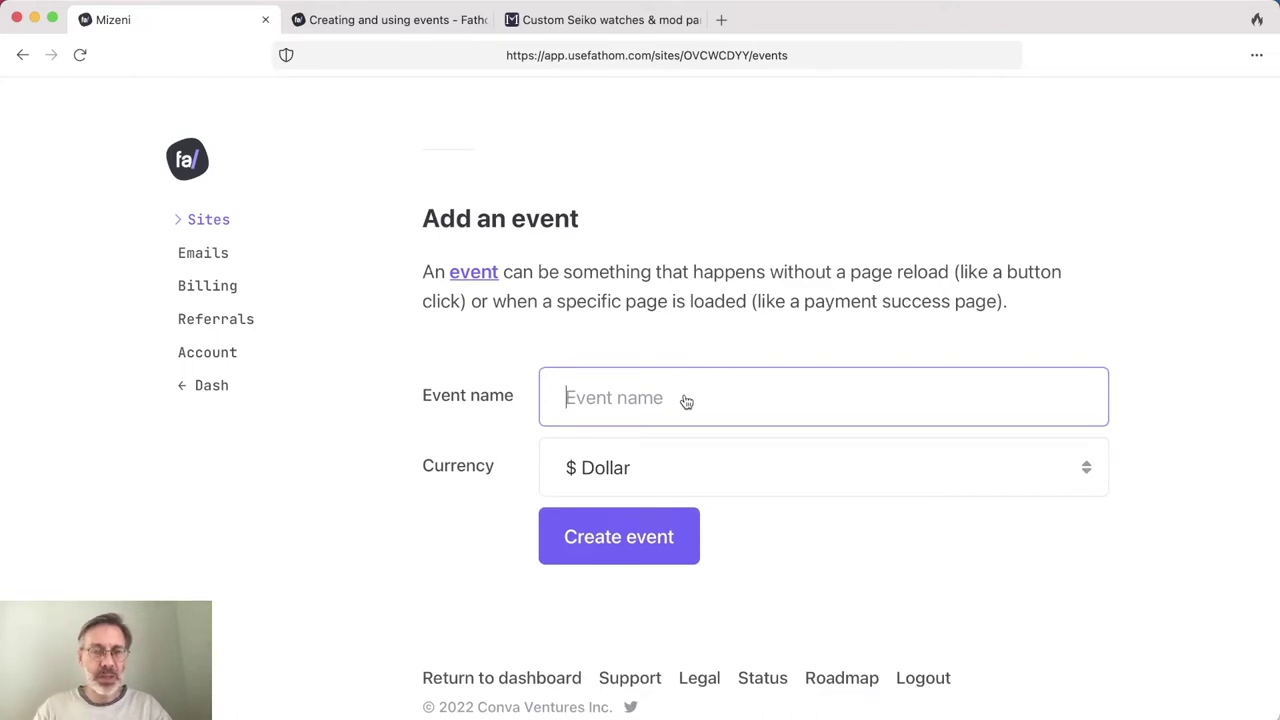
pyautogui.write('Click: Directory > External link')
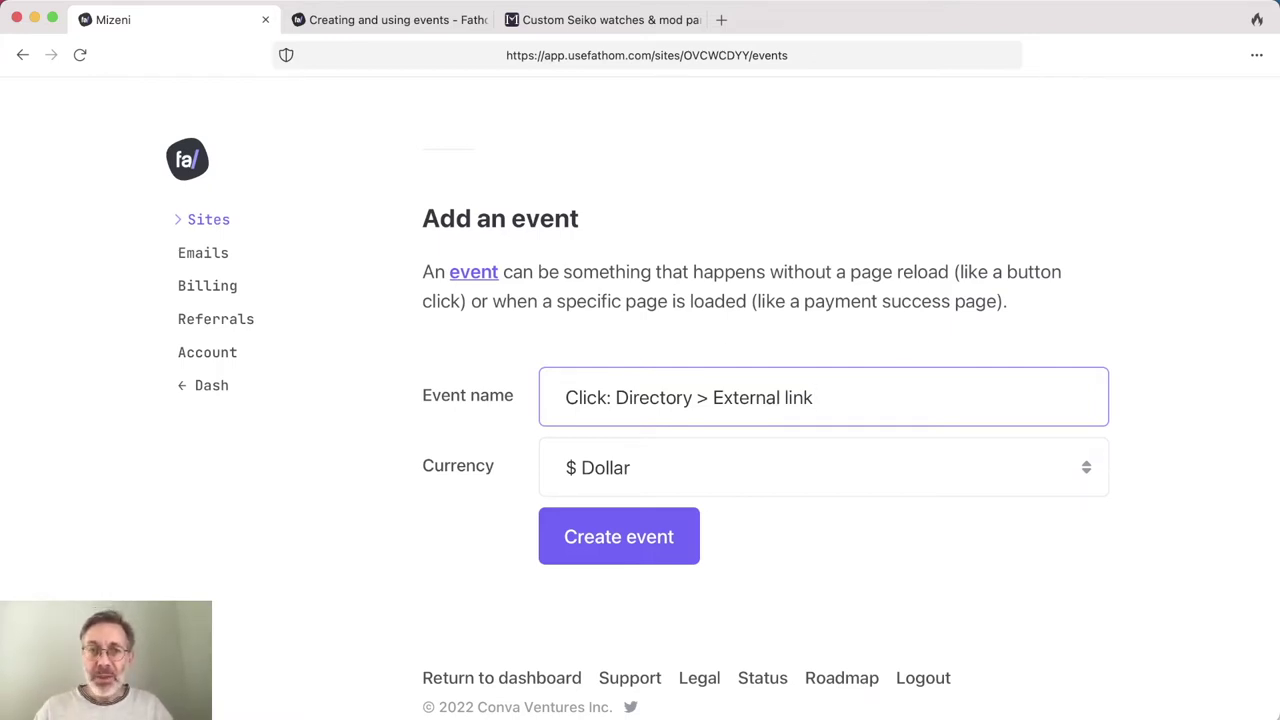
pyautogui.scroll(-2, 760, 437)
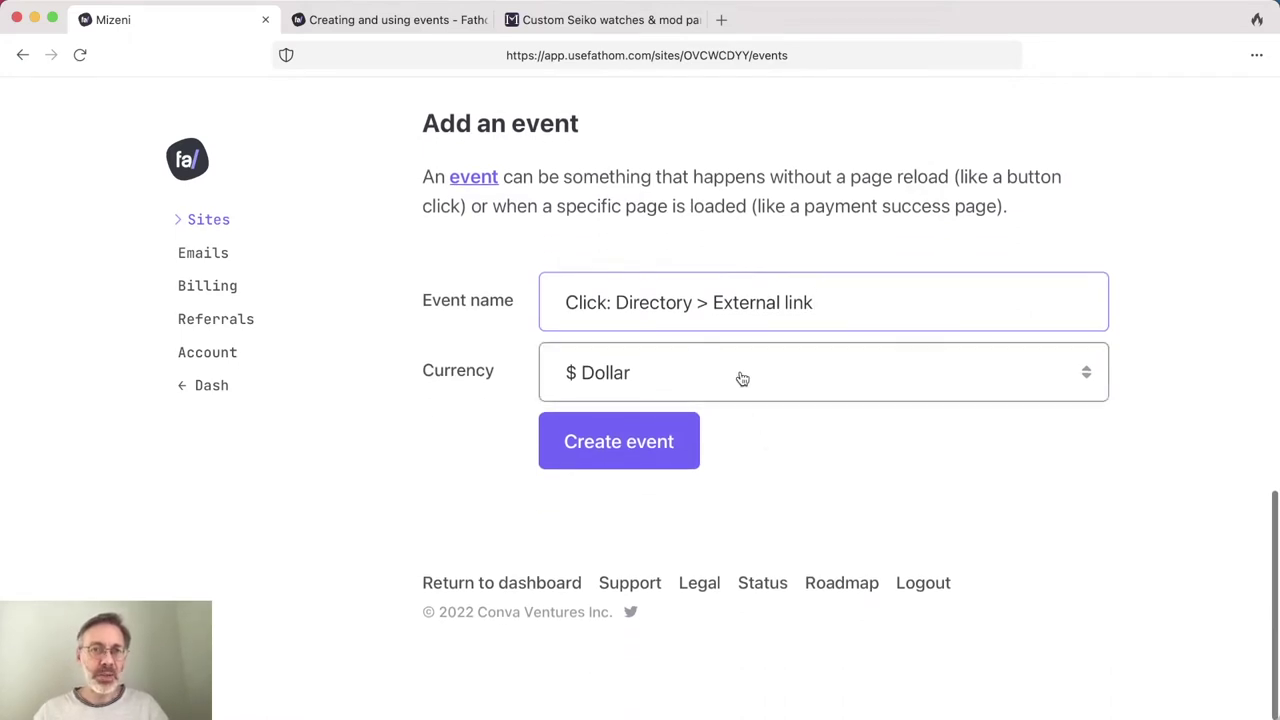
pyautogui.click(837, 379)
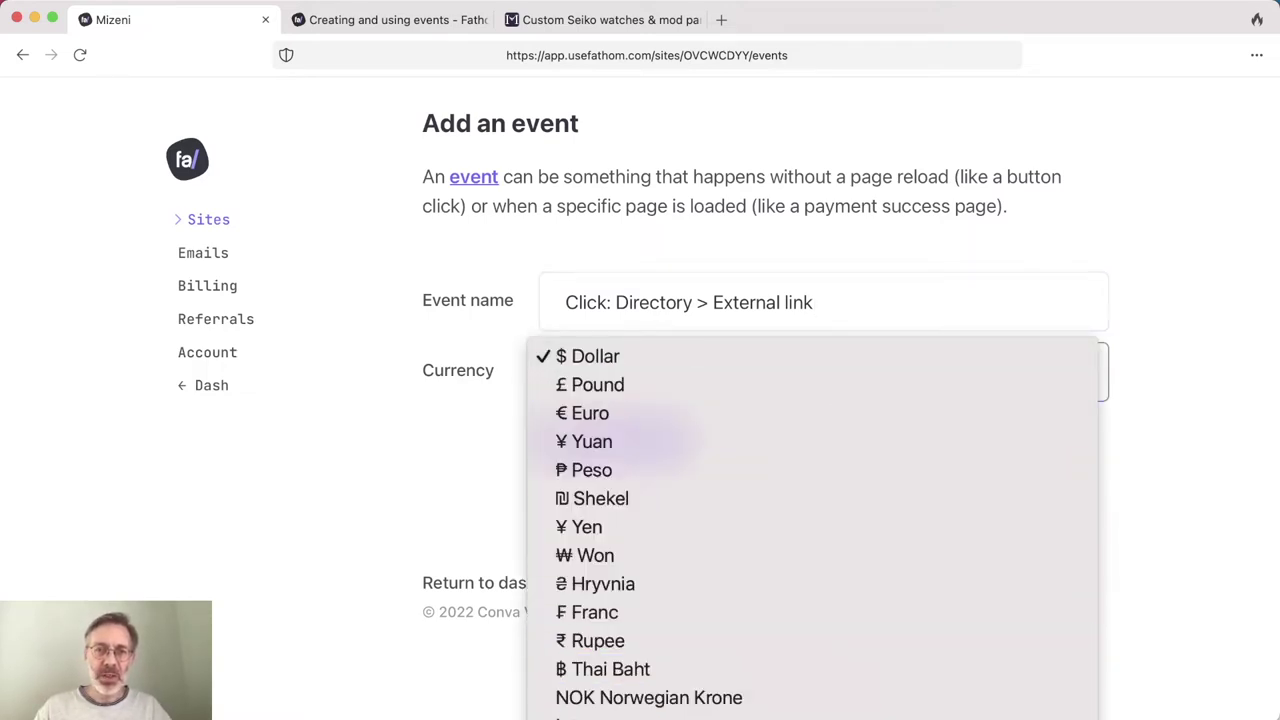
pyautogui.click(830, 712)
pyautogui.click(615, 437)
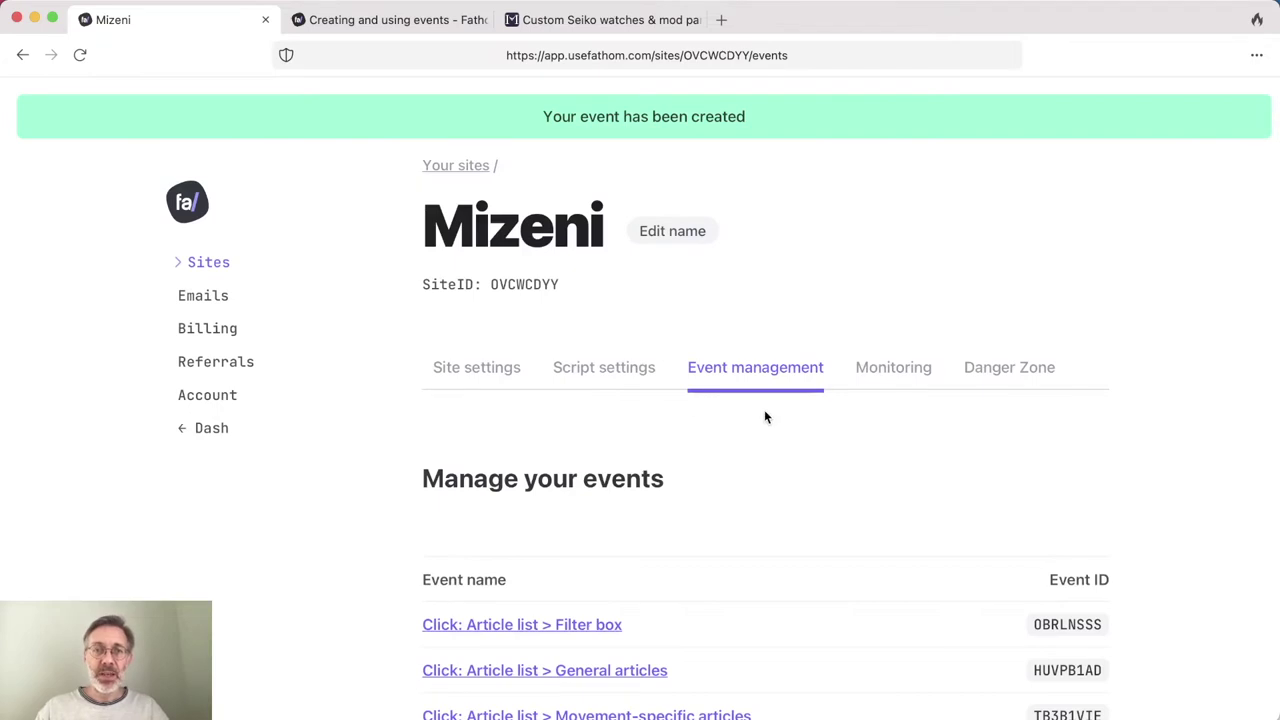
# Find the "Click: Directory > External link" event in the event list and select its event ID.
pyautogui.scroll(-3, 992, 418)
pyautogui.scroll(-5, 992, 418)
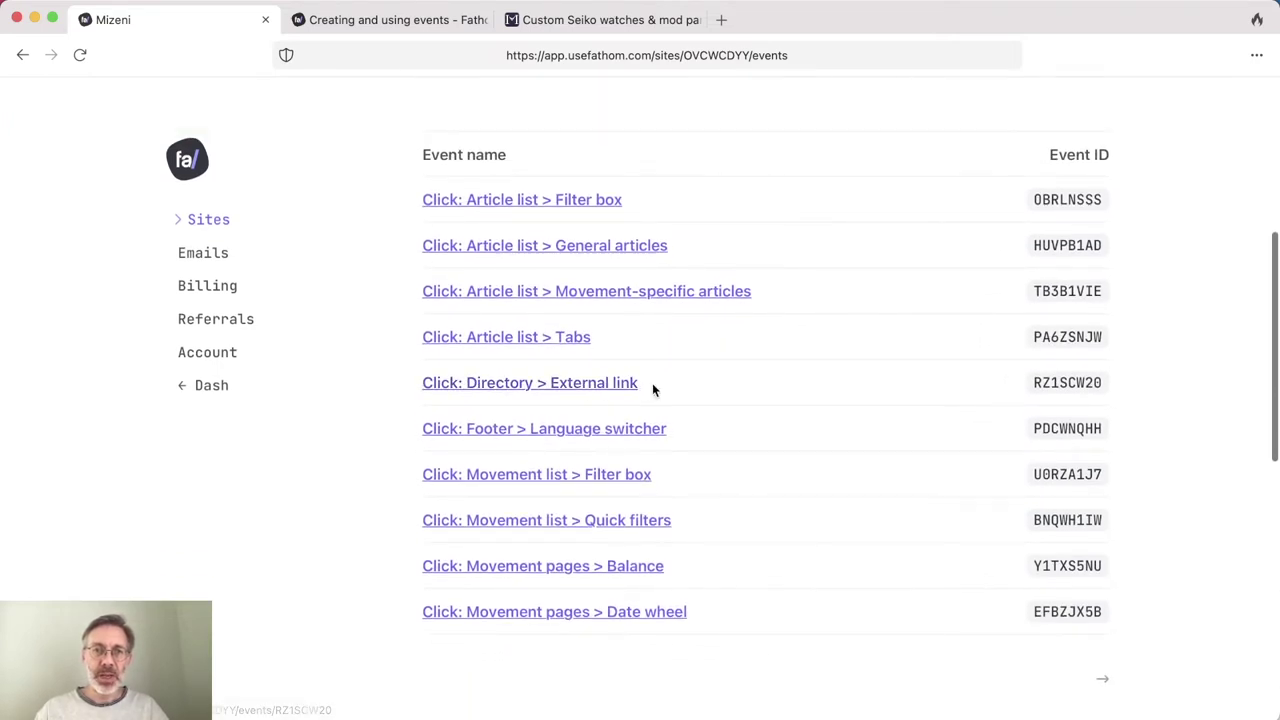
pyautogui.doubleClick(1064, 384)
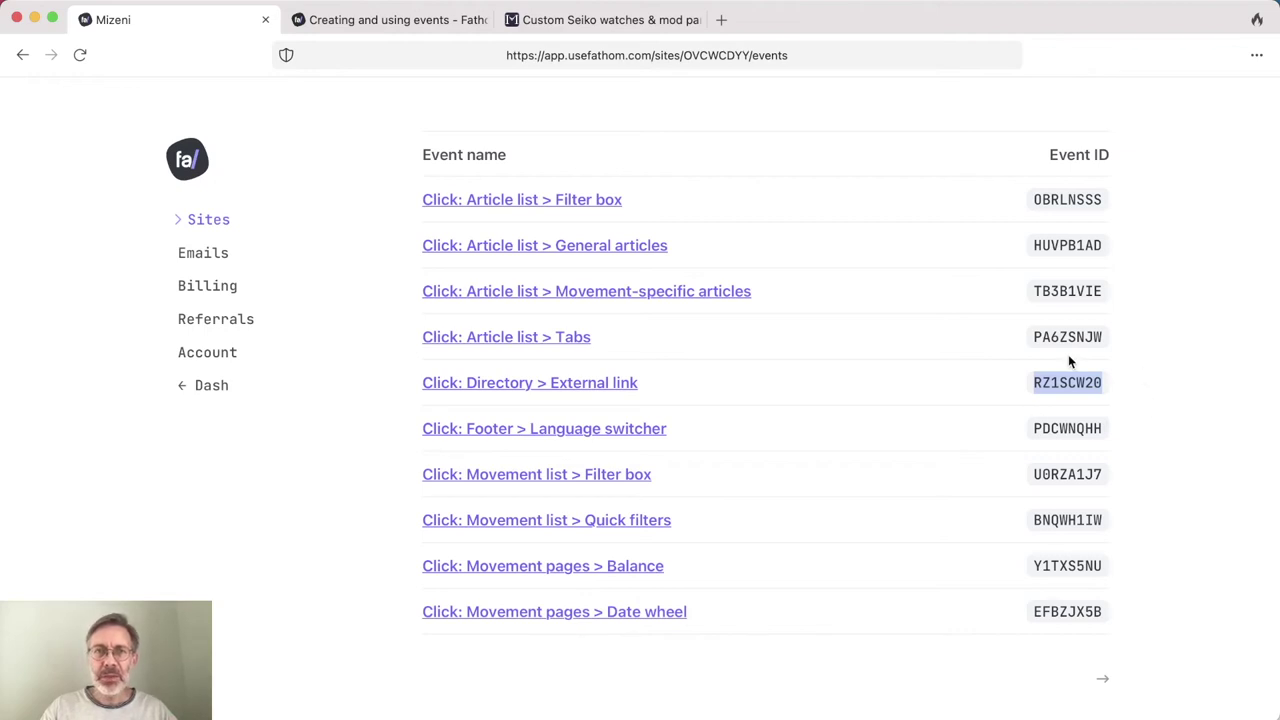
# Reload the Custom Seiko watches & mod parts directory page and inspect the Crystaltimes link's HTML for its data-fa event attribute.
pyautogui.click(643, 19)
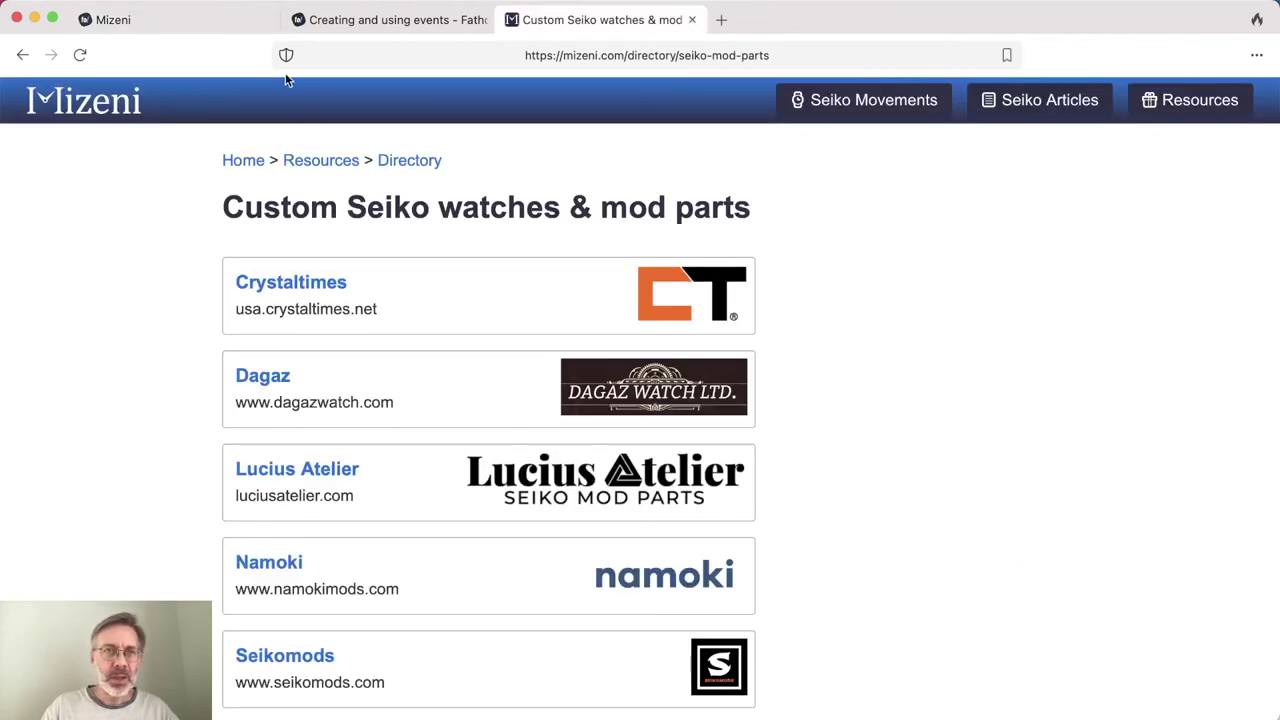
pyautogui.click(82, 55)
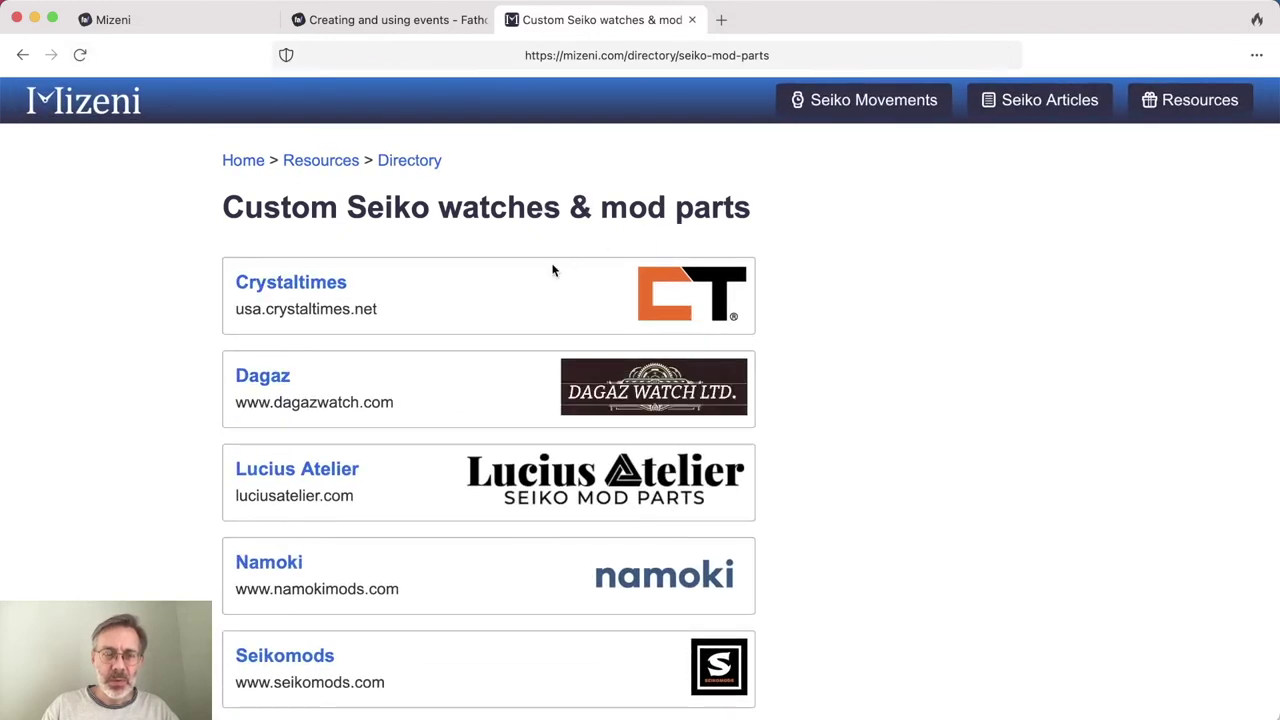
pyautogui.rightClick(554, 267)
pyautogui.click(628, 410)
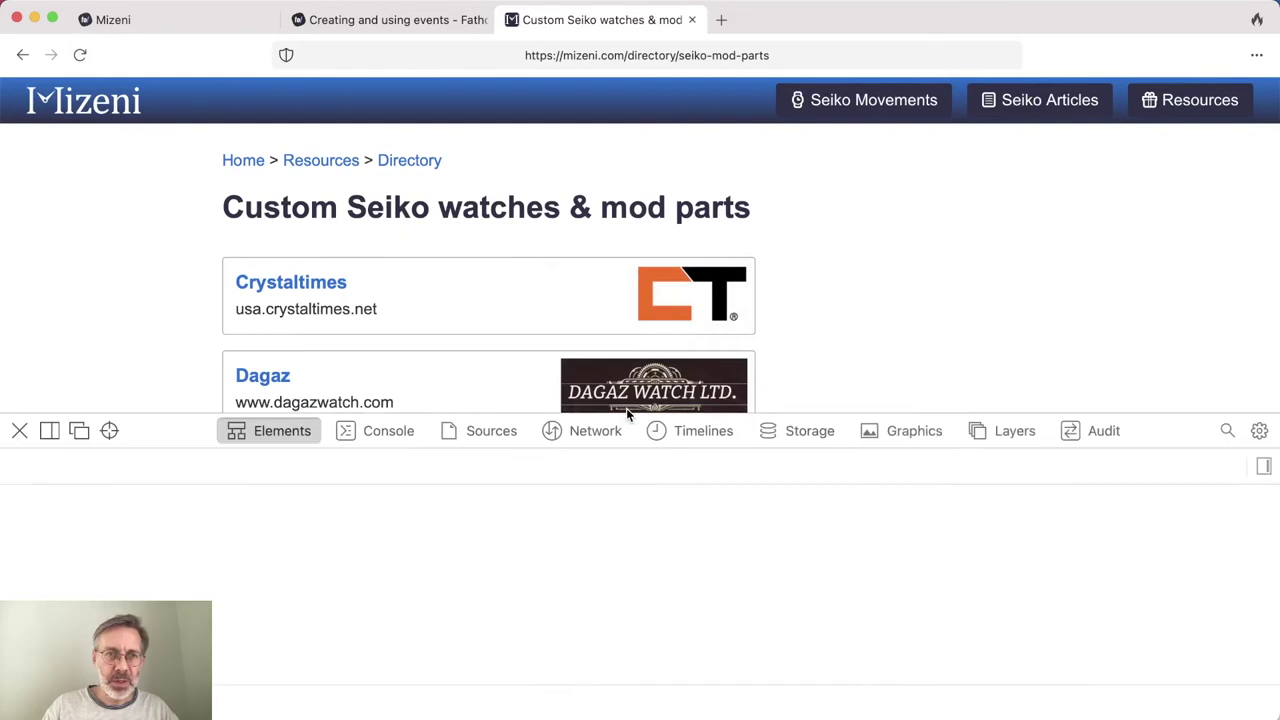
pyautogui.scroll(-3, 430, 583)
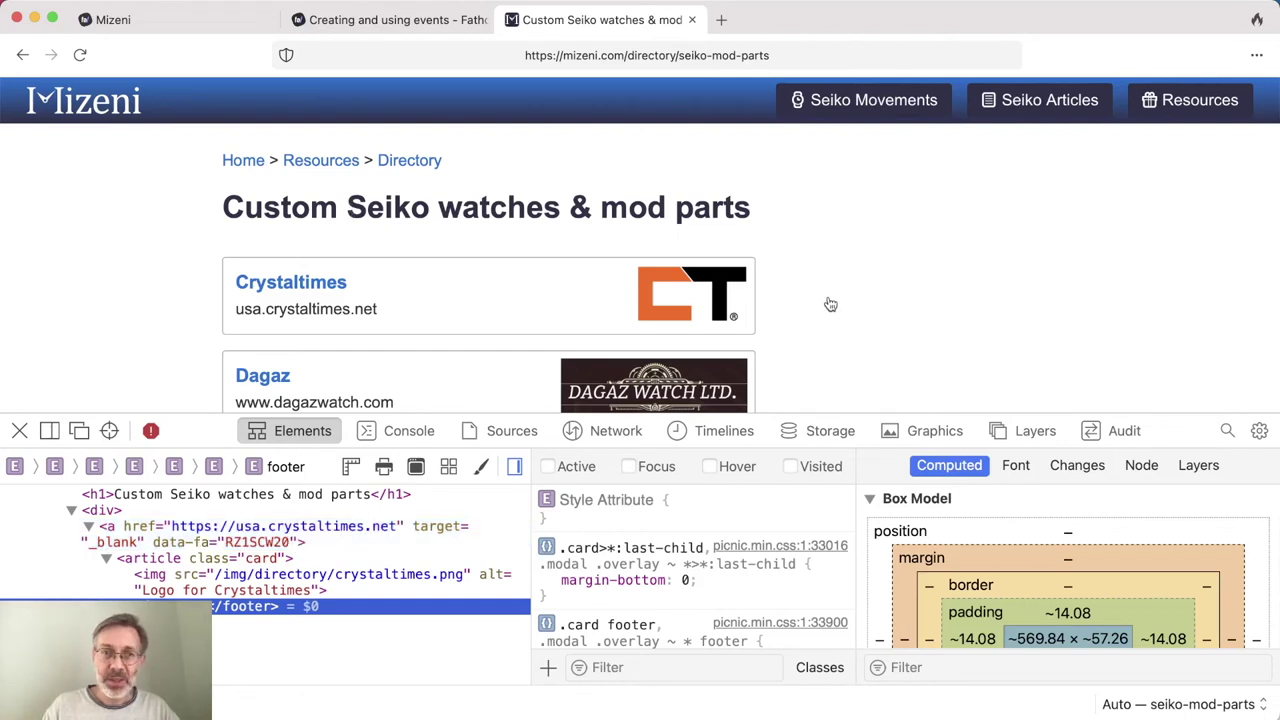
pyautogui.click(18, 430)
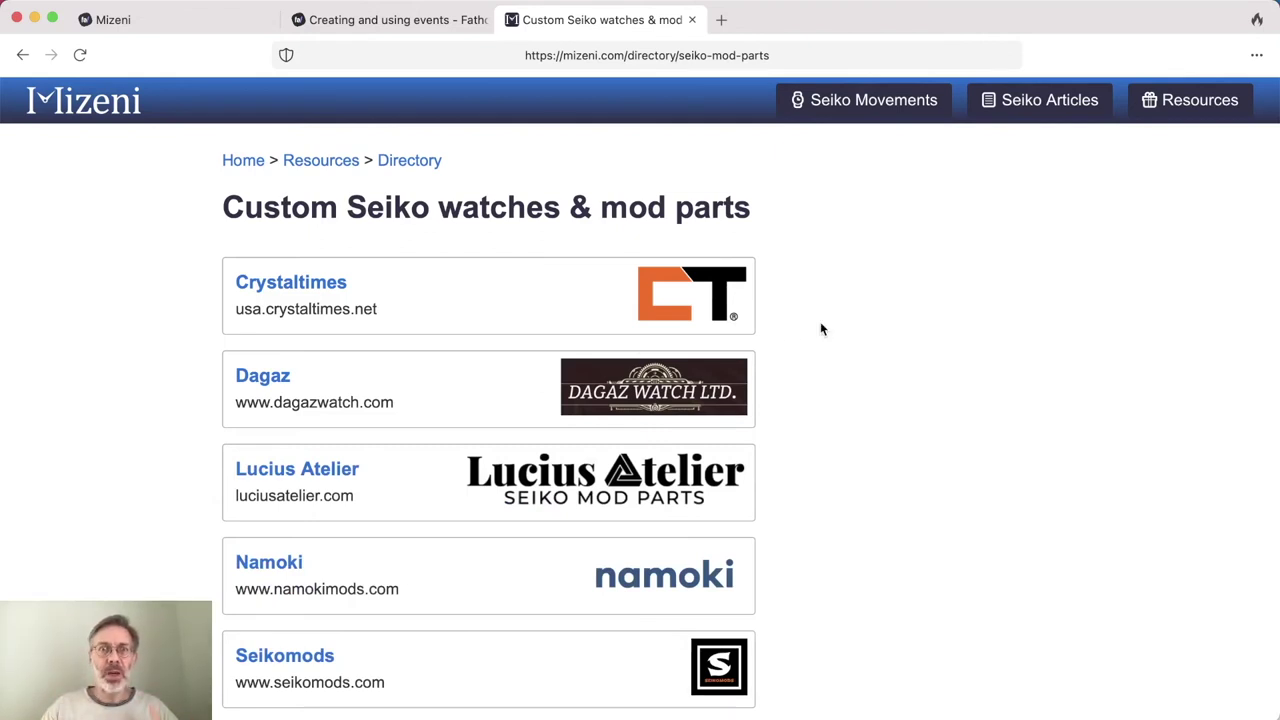
# Follow the Crystaltimes directory link and check the Mizeni dashboard's event list for "Click: Directory > External link" completions.
pyautogui.click(411, 281)
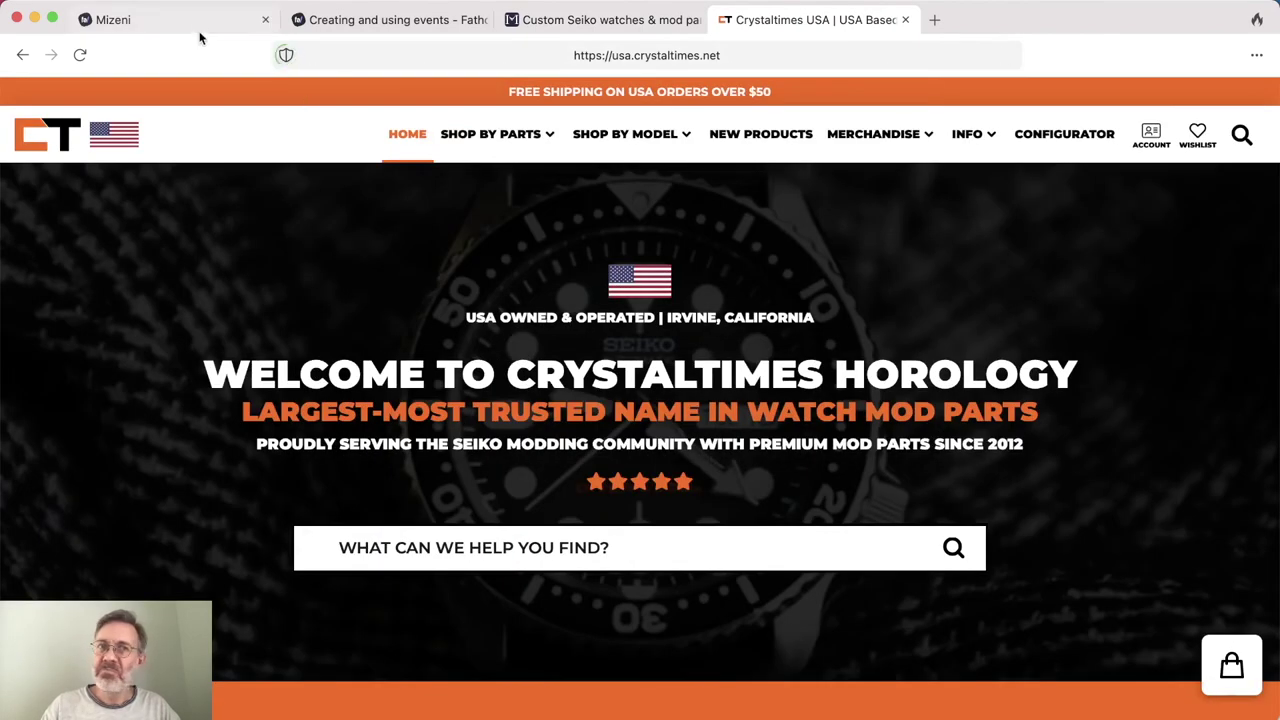
pyautogui.click(196, 27)
pyautogui.scroll(2, 306, 205)
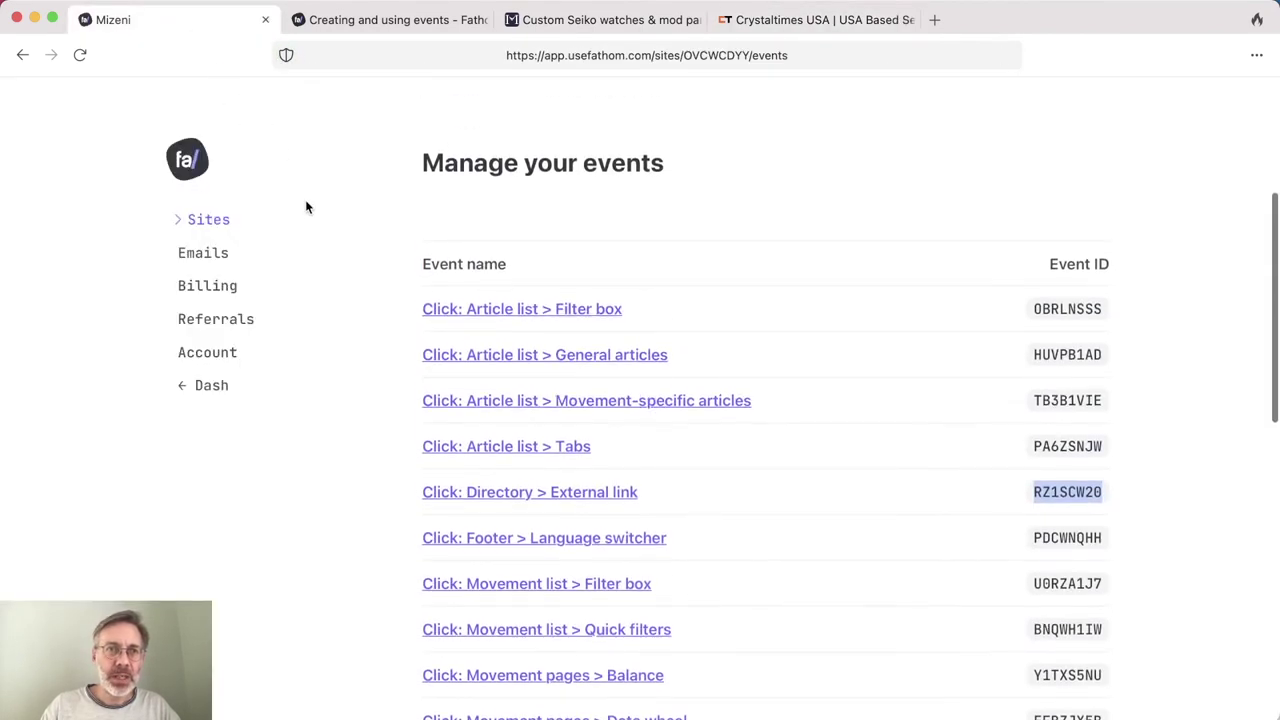
pyautogui.click(212, 386)
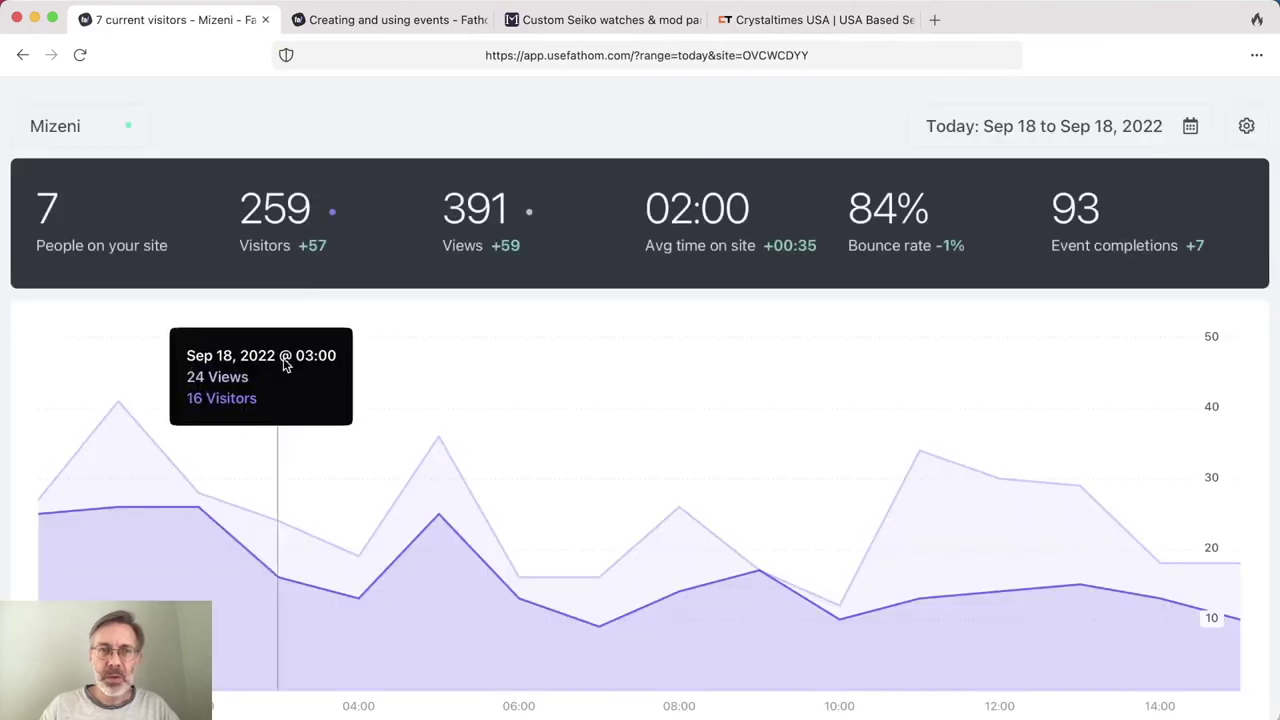
pyautogui.scroll(-15, 397, 282)
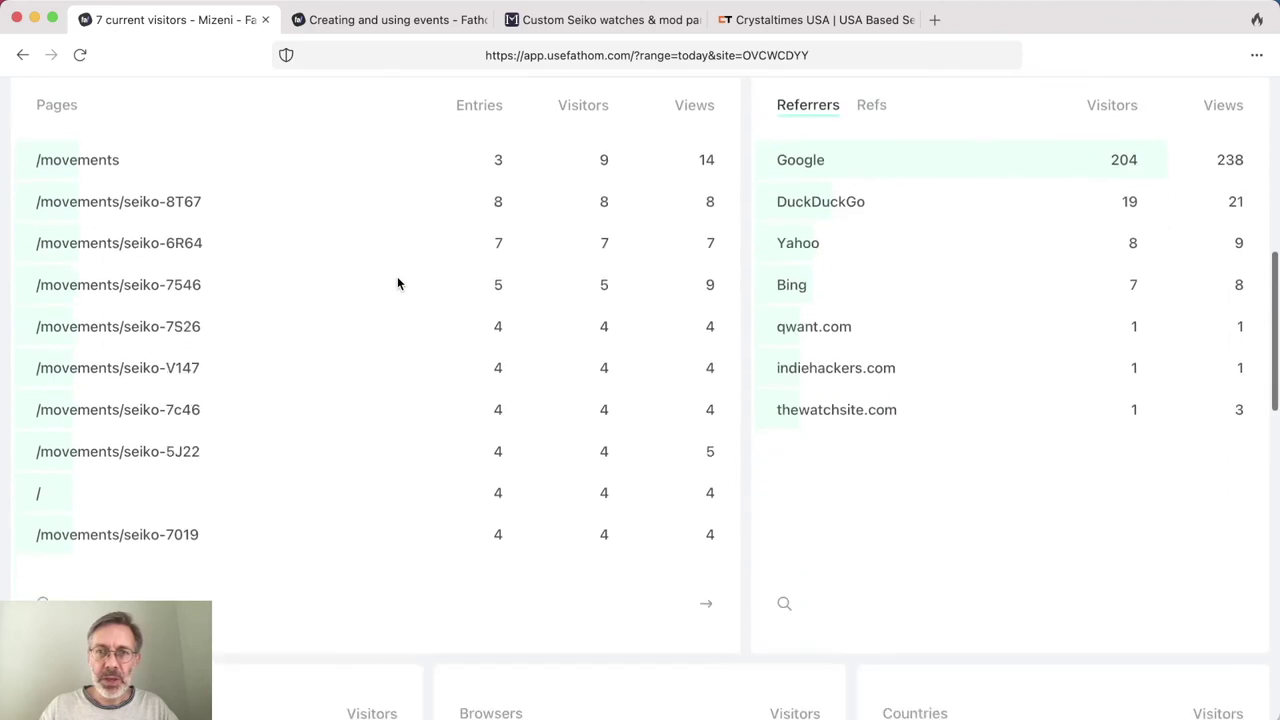
pyautogui.scroll(-10, 397, 283)
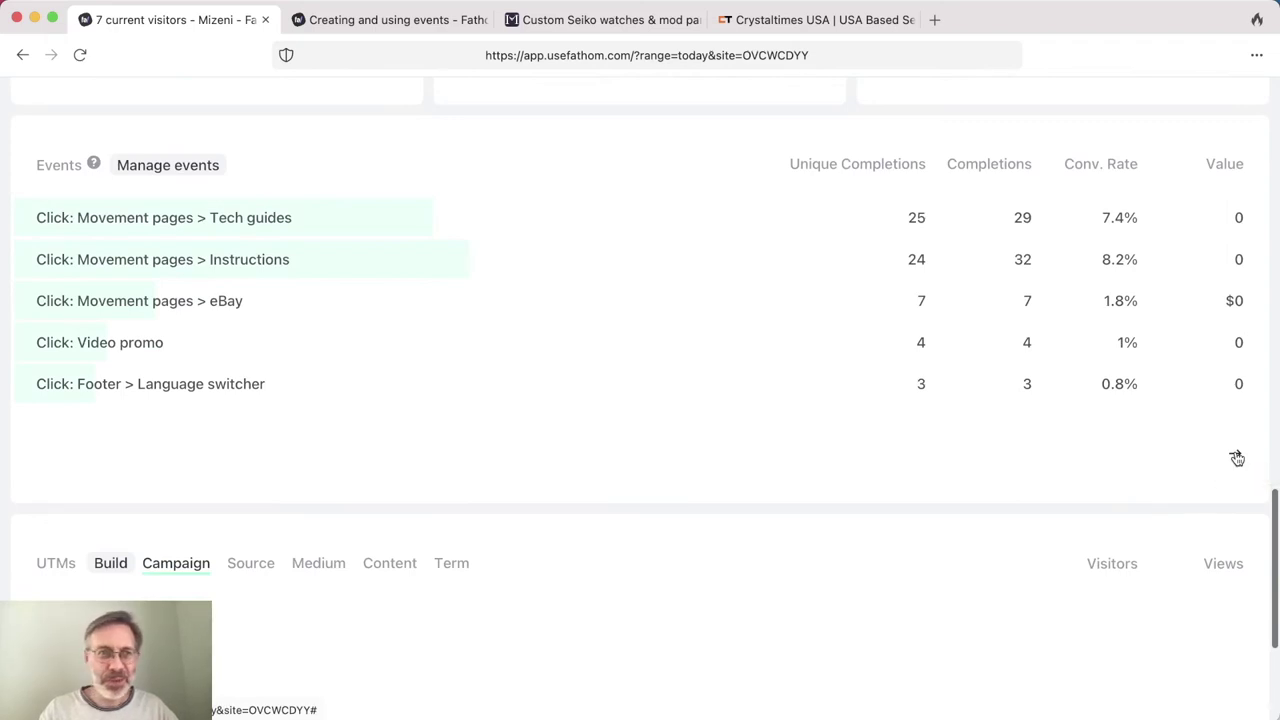
pyautogui.click(1237, 458)
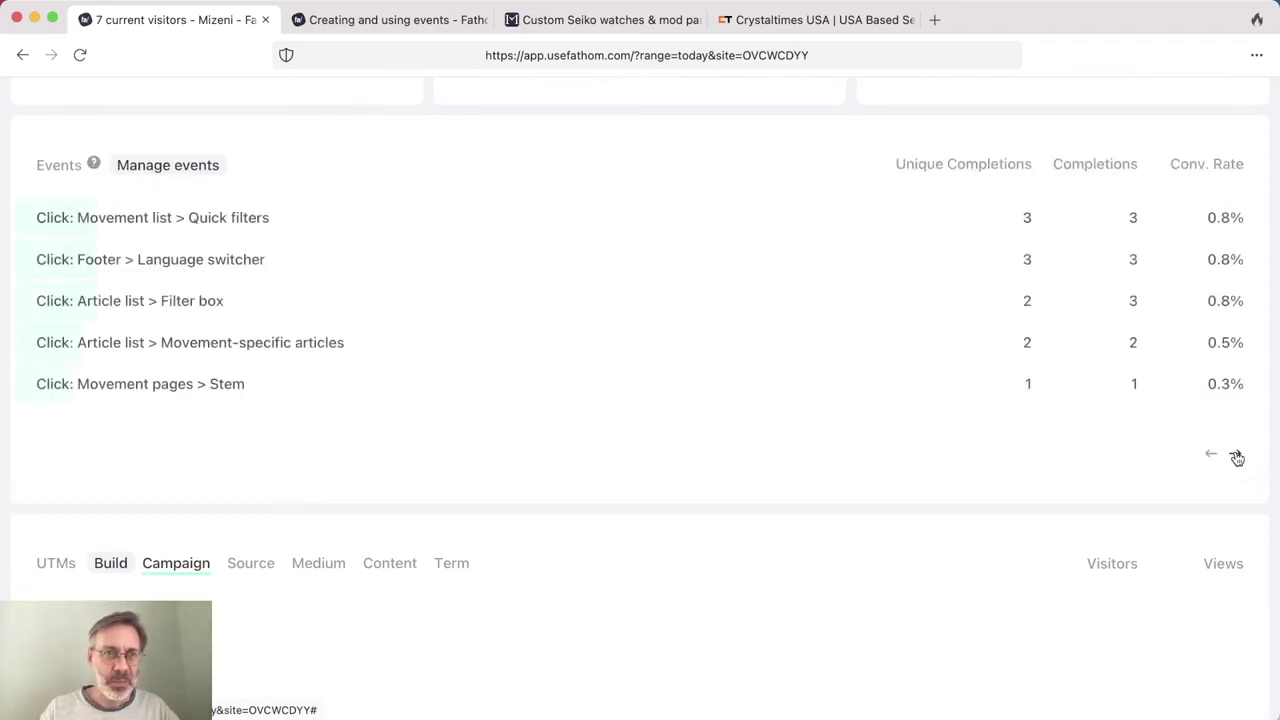
pyautogui.click(1237, 458)
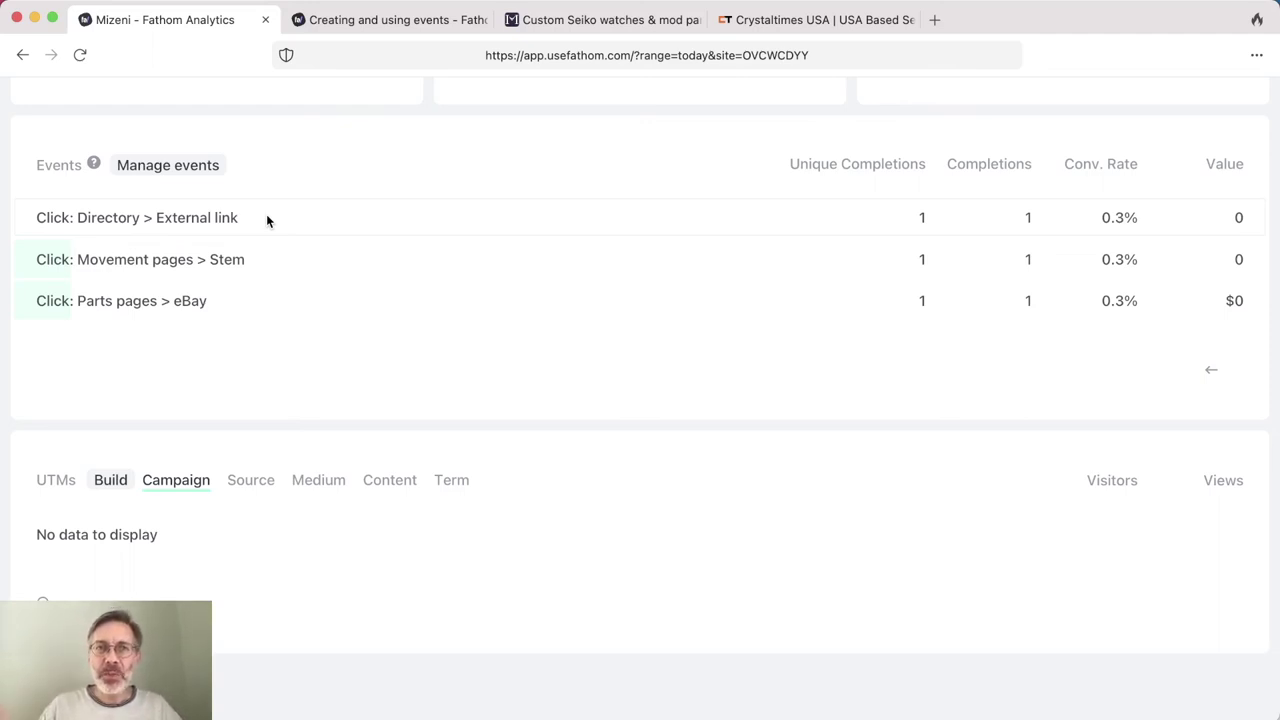
# Inspect the Dagaz link's HTML on the directory page for its data-fa event attribute.
pyautogui.click(590, 21)
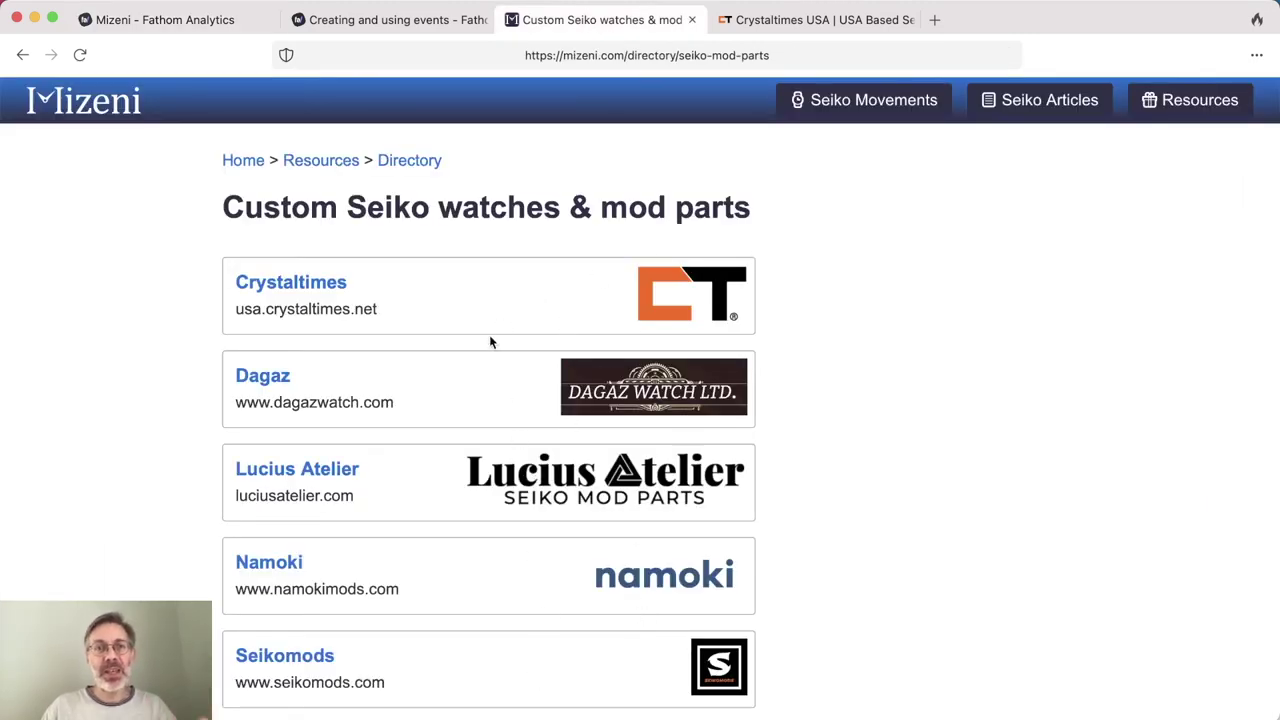
pyautogui.rightClick(466, 369)
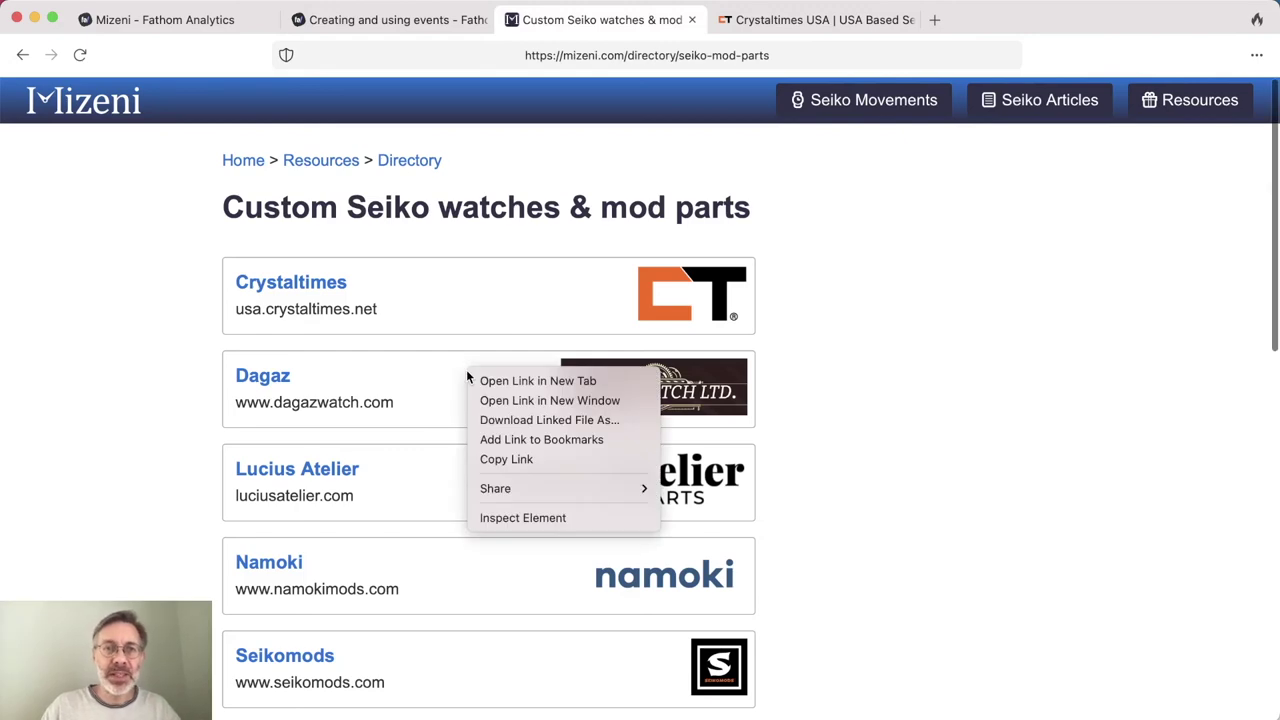
pyautogui.click(522, 517)
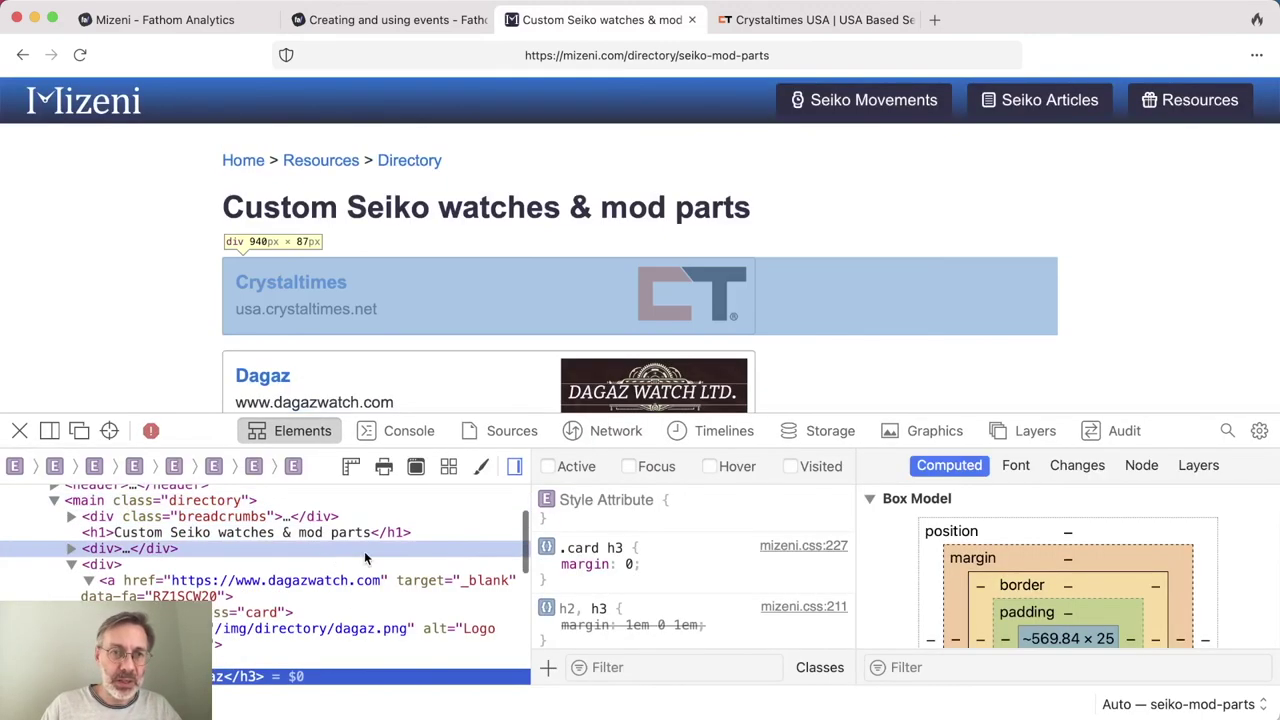
pyautogui.scroll(-3, 365, 552)
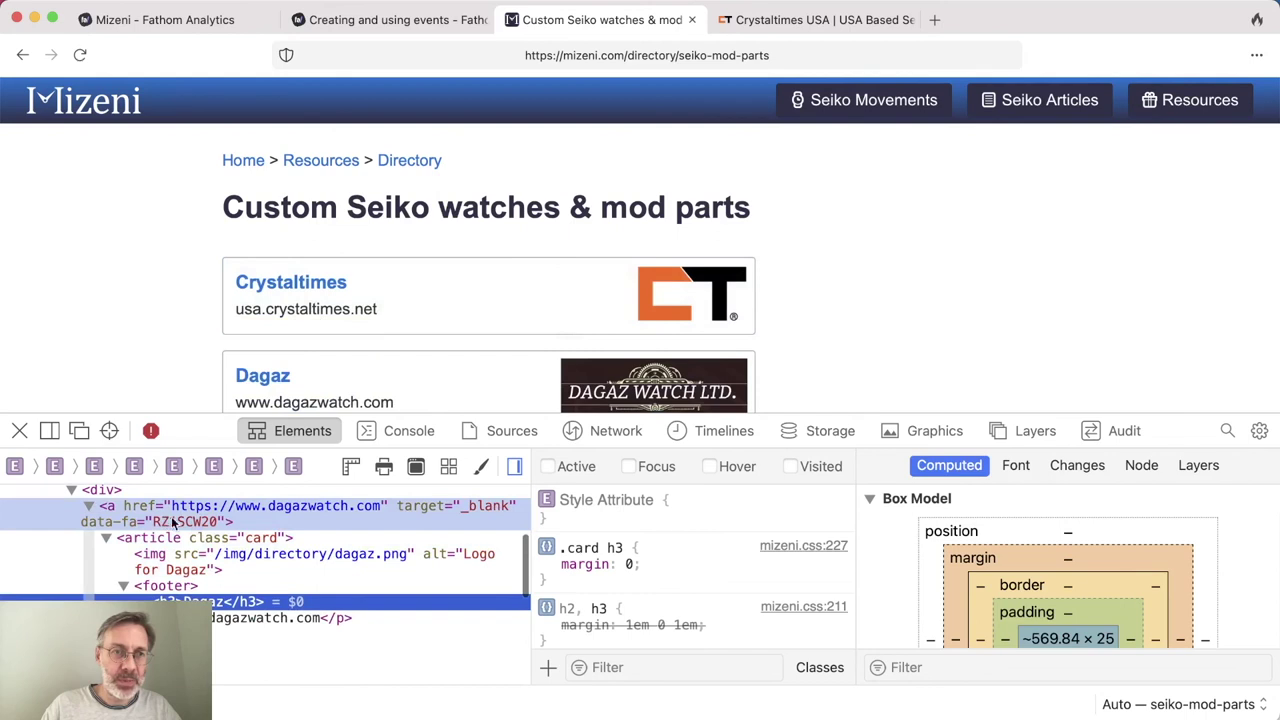
pyautogui.click(19, 431)
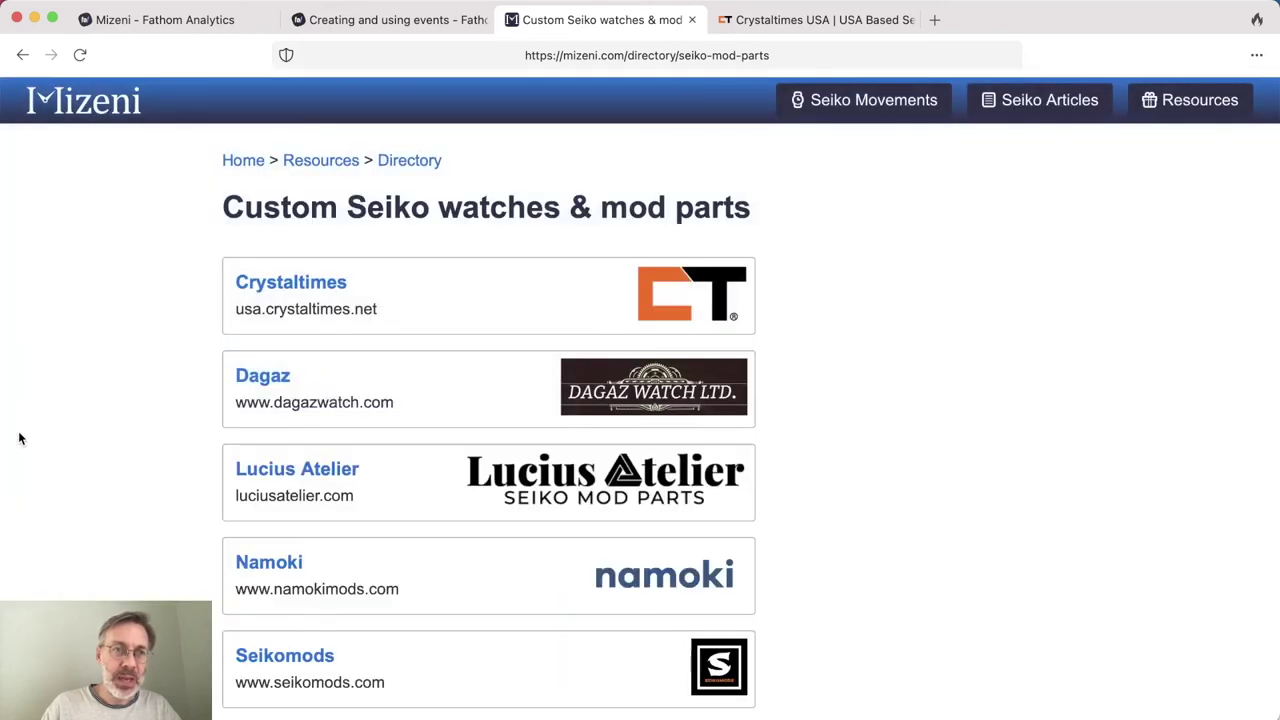
# Follow the Dagaz directory link, reload the Mizeni dashboard and check the completions of the "Click: Directory > External link" event.
pyautogui.click(470, 382)
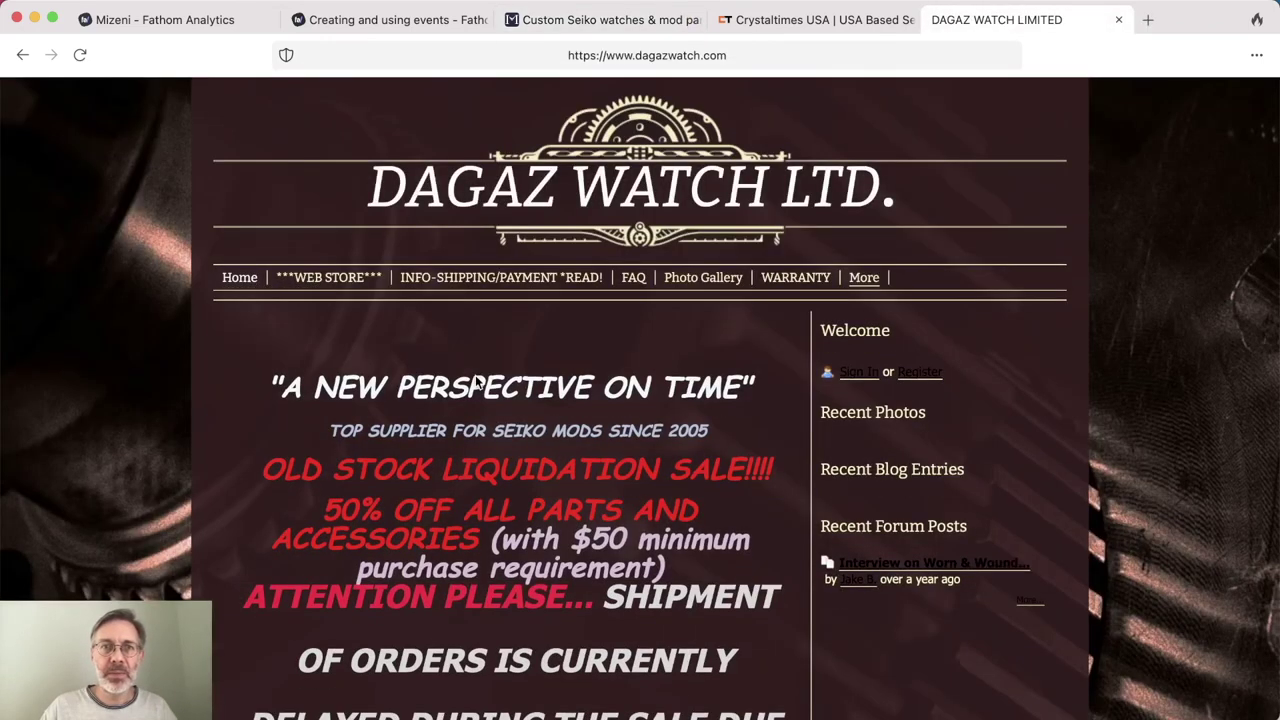
pyautogui.click(194, 20)
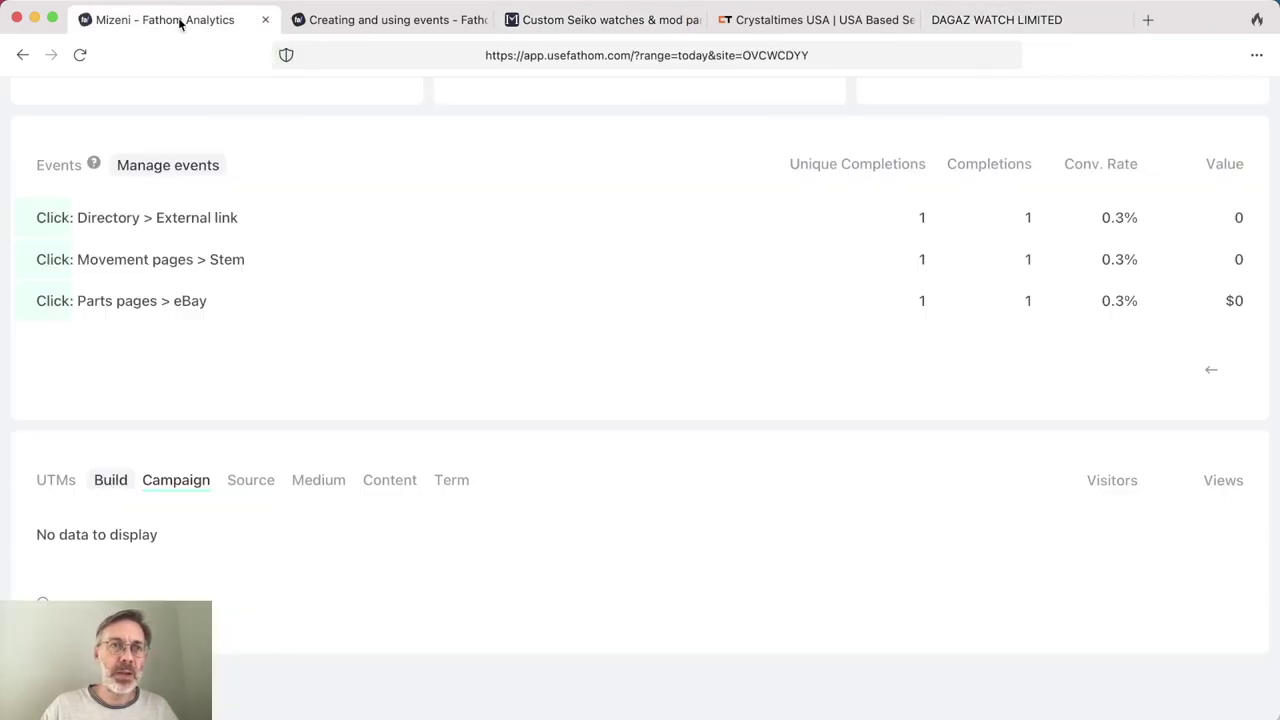
pyautogui.click(80, 54)
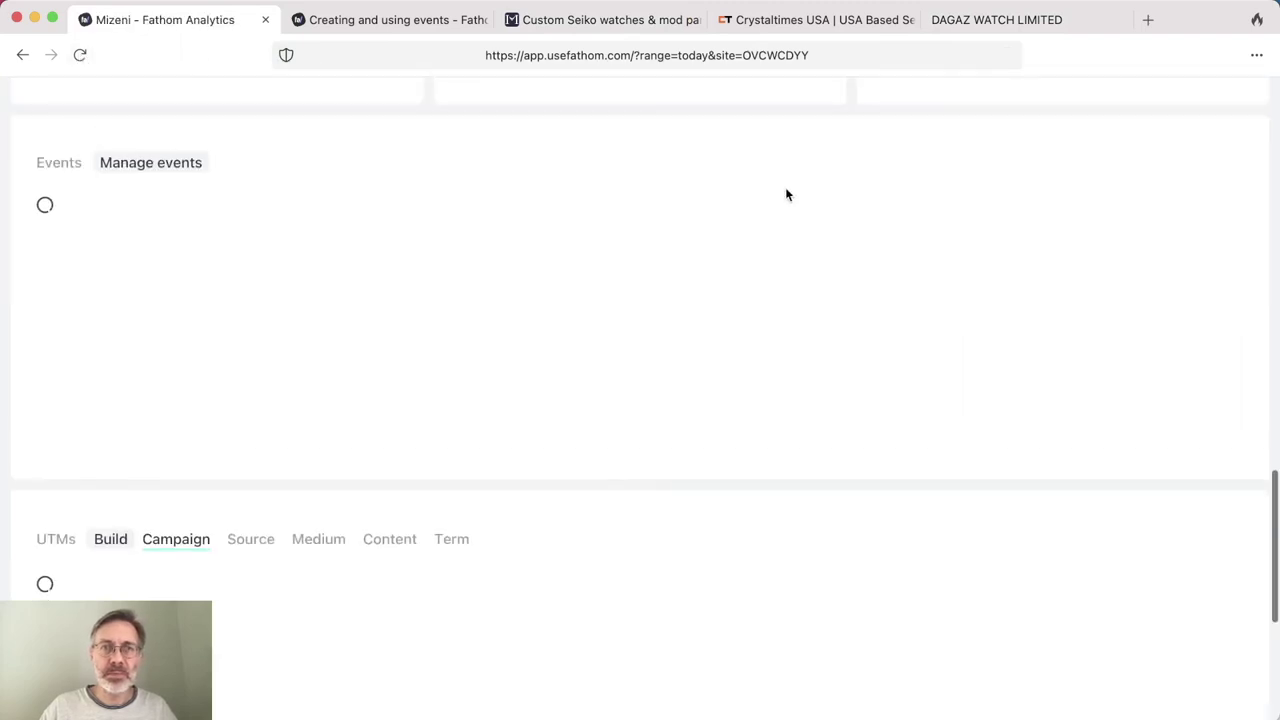
pyautogui.click(1238, 455)
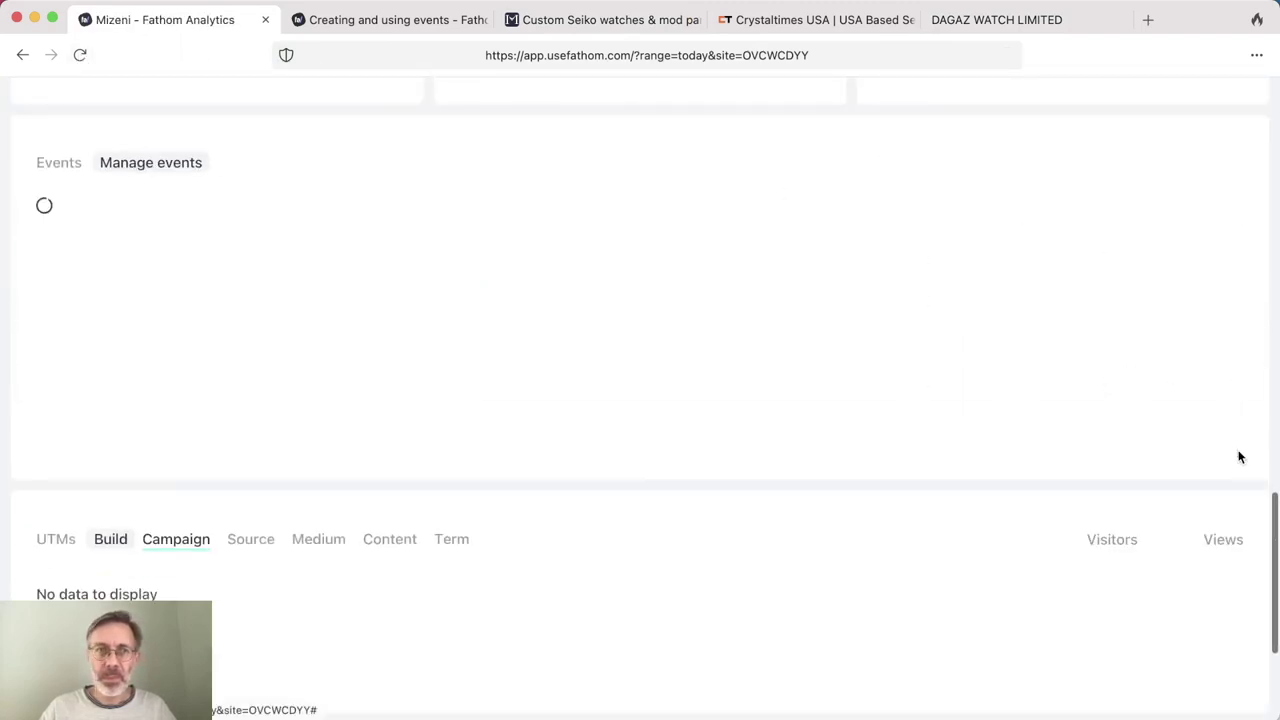
pyautogui.click(1238, 457)
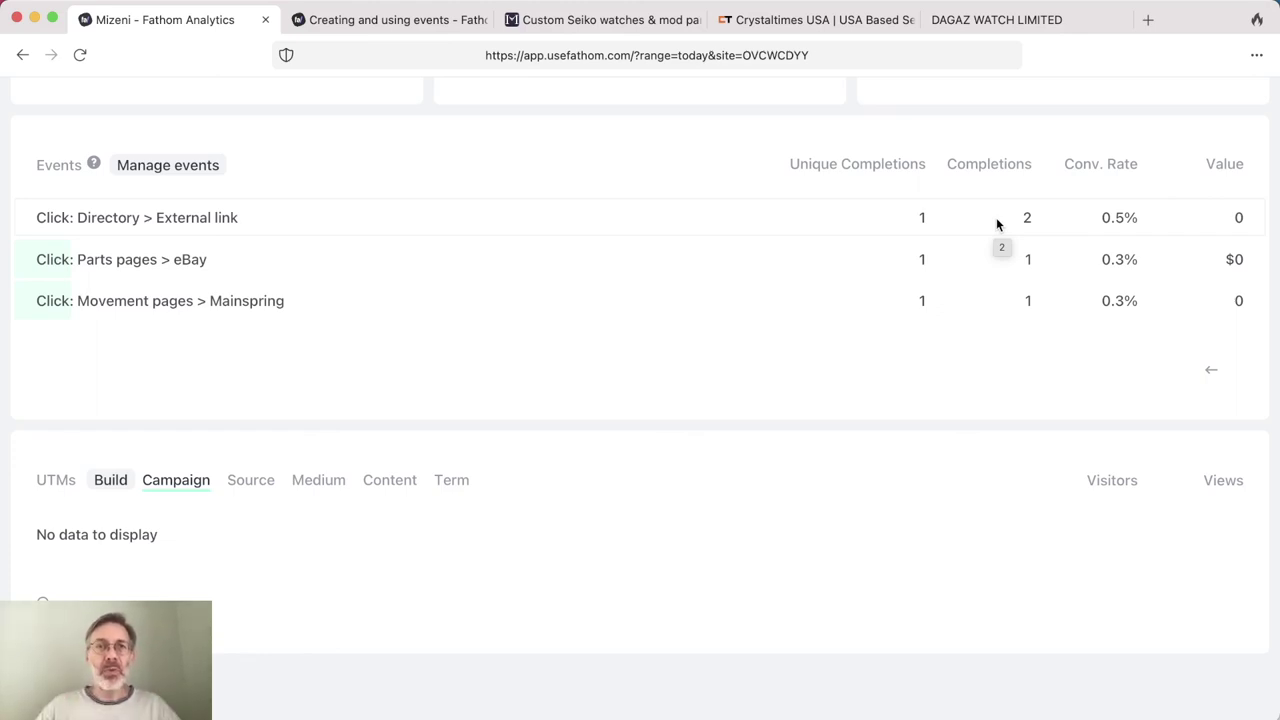
# Return to Fathom's "Creating and using events" documentation page.
pyautogui.click(420, 20)
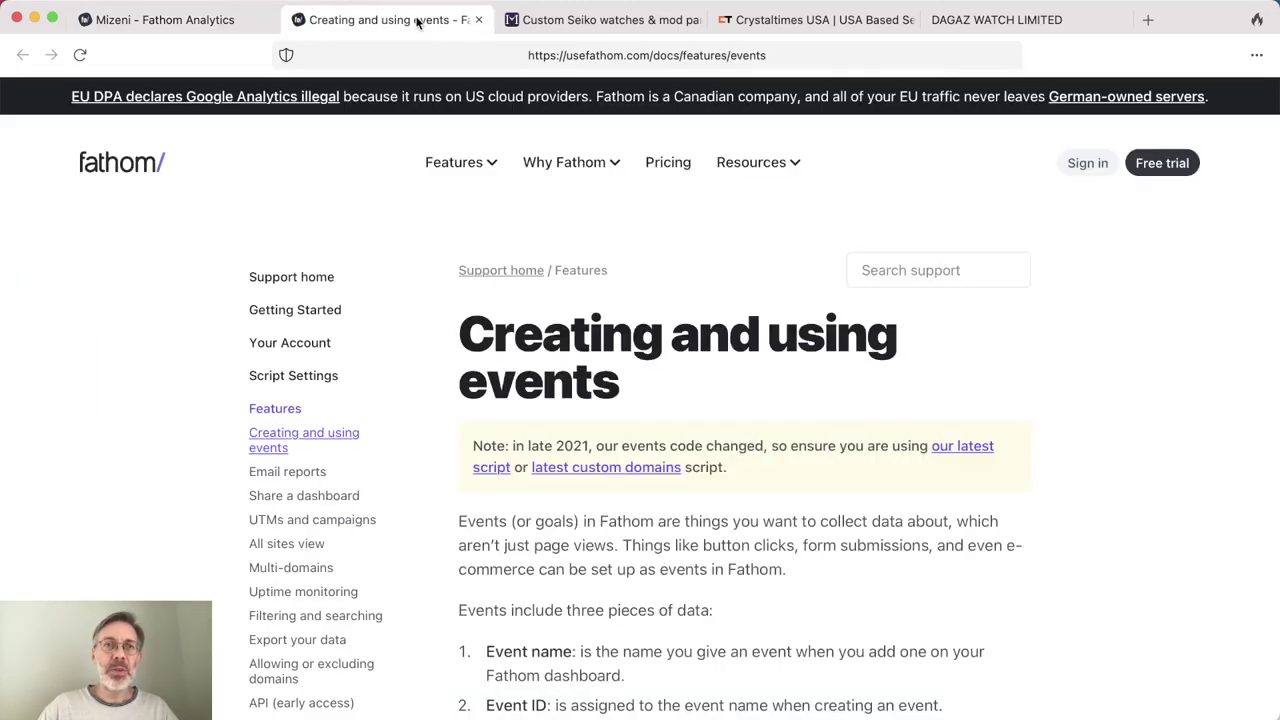